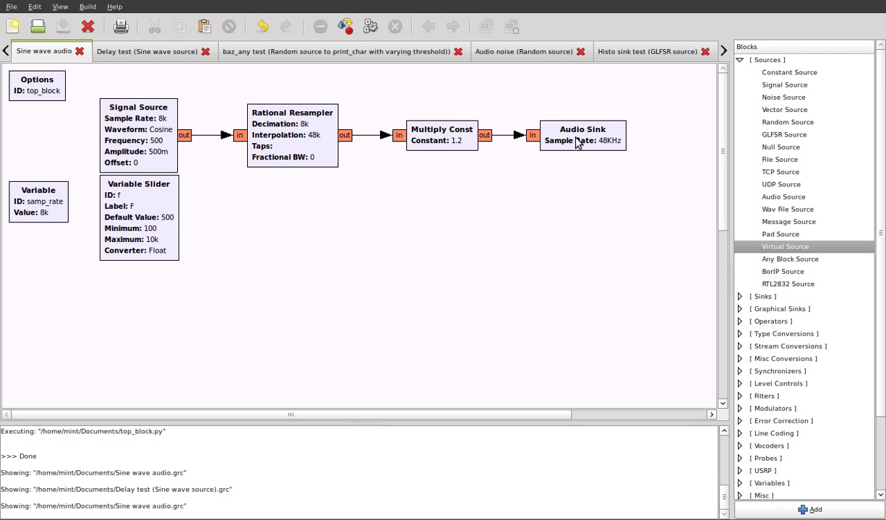
Step: Inspect the Options block and the samp_rate variable (8000) settings, leaving them unchanged
double_click(30, 99)
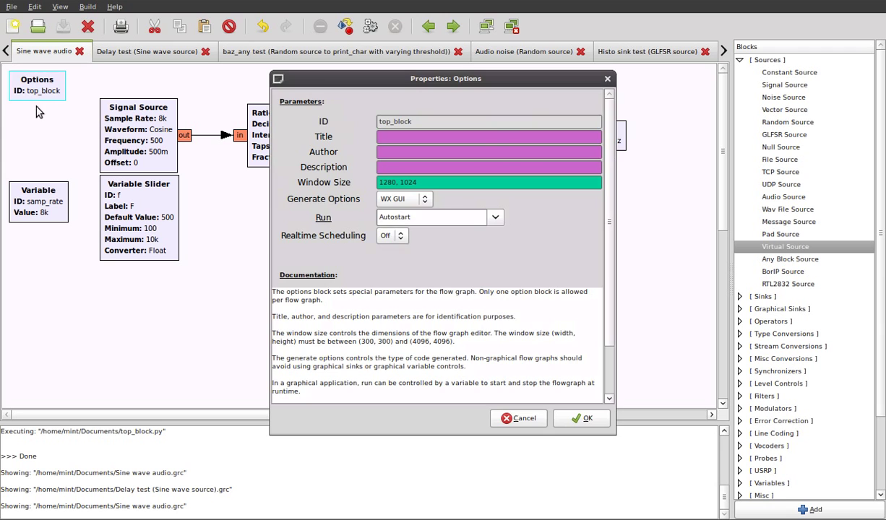
left_click(518, 418)
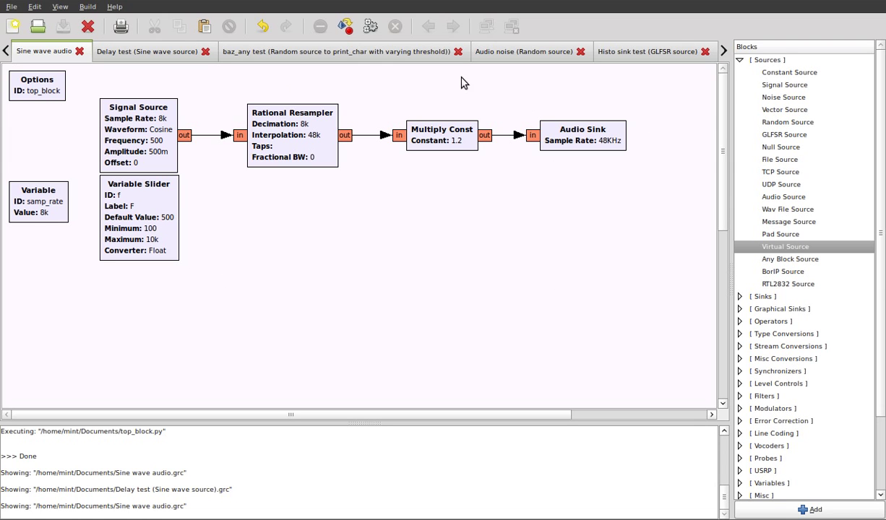
double_click(44, 206)
left_click_drag(419, 121, 366, 128)
double_click(409, 137)
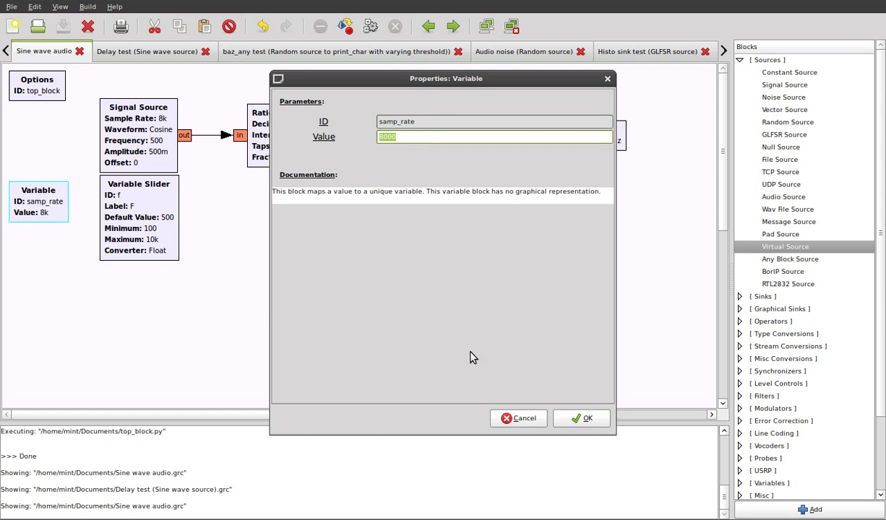
left_click(519, 418)
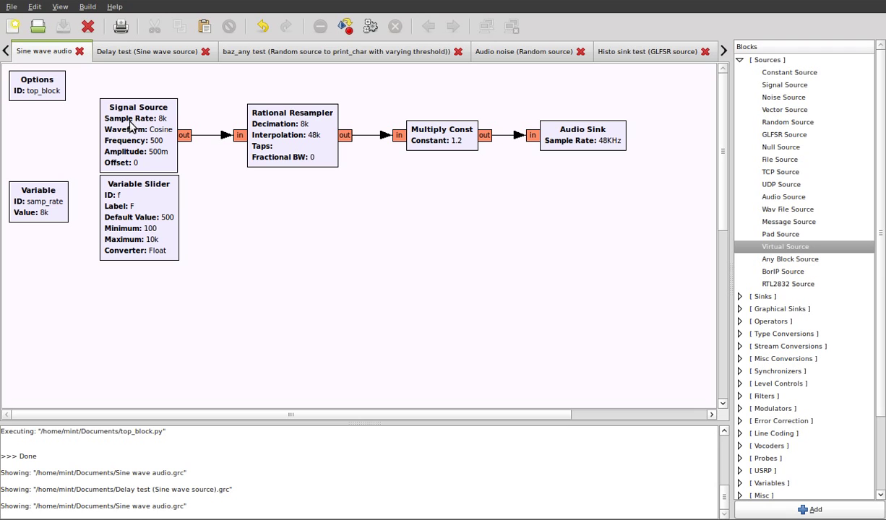
Step: Review the Signal Source's Sample Rate, Frequency, Amplitude and Offset values
double_click(122, 136)
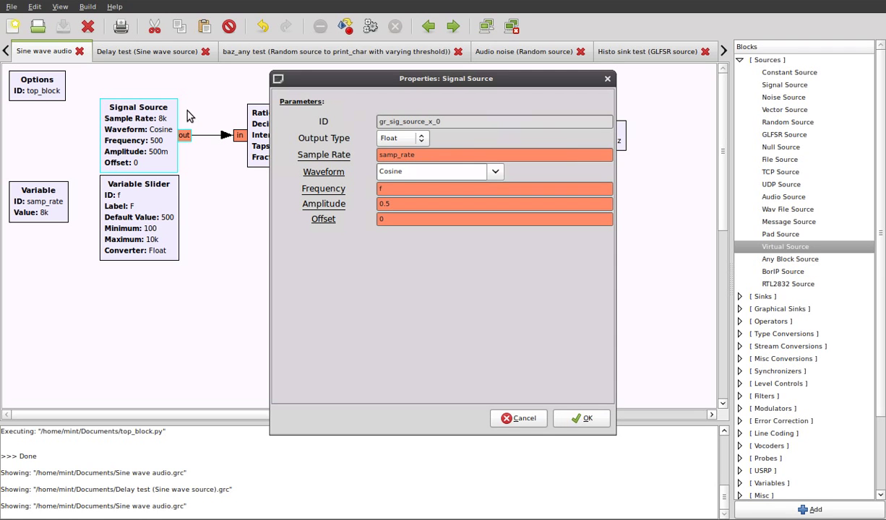
left_click(425, 157)
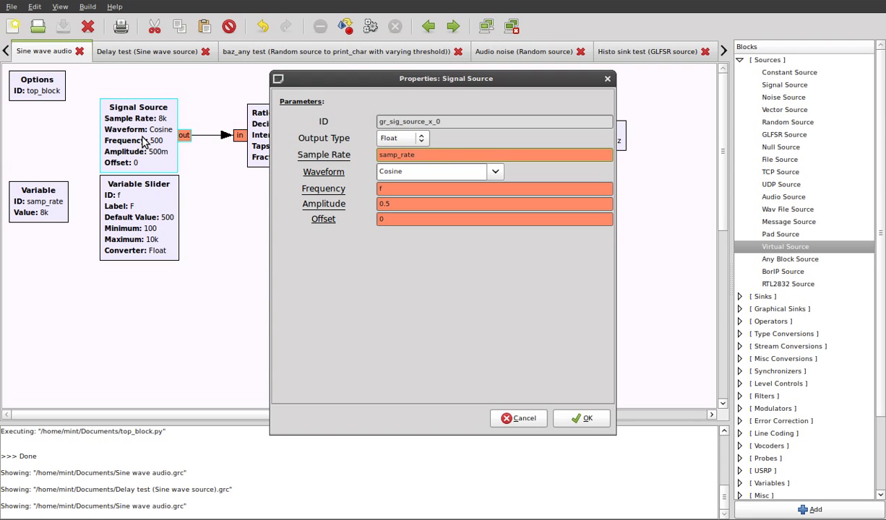
left_click_drag(445, 153, 325, 153)
left_click(425, 189)
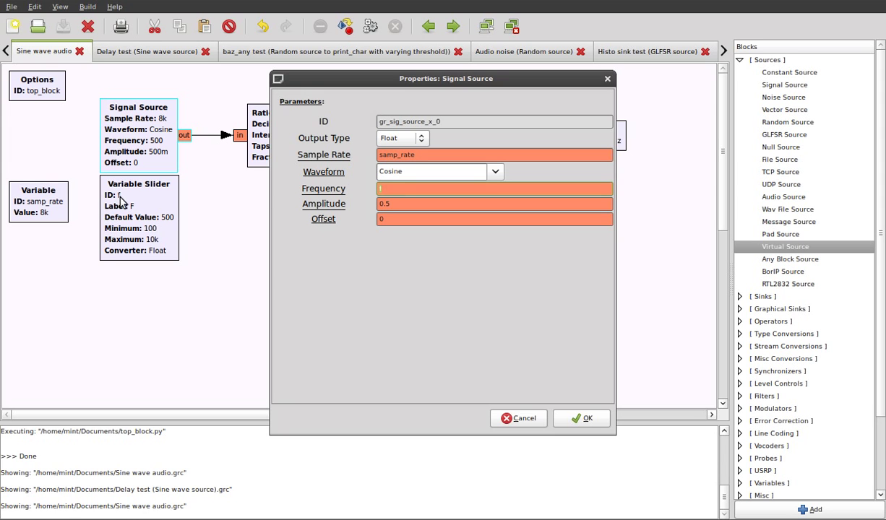
left_click(390, 205)
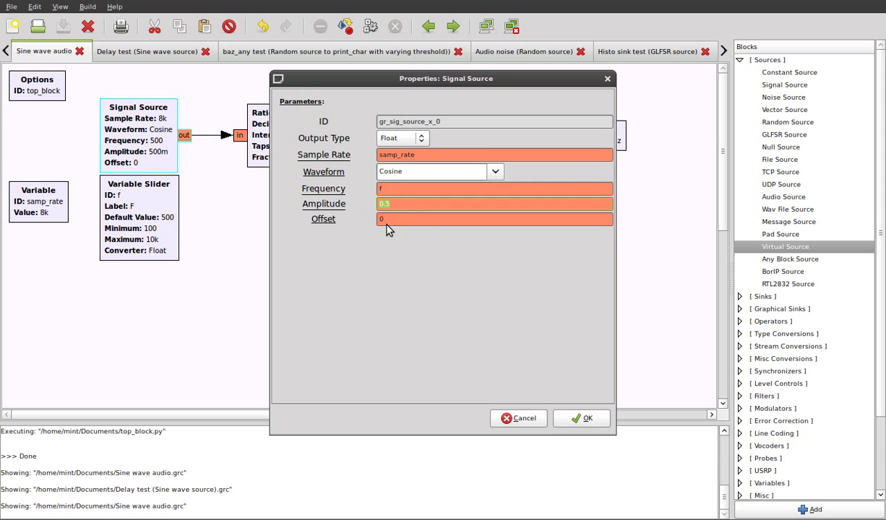
left_click(425, 219)
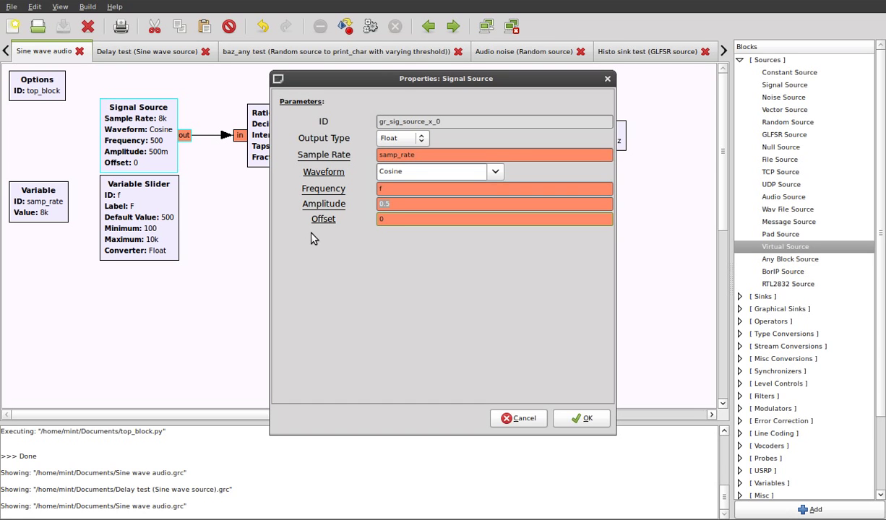
left_click(393, 190)
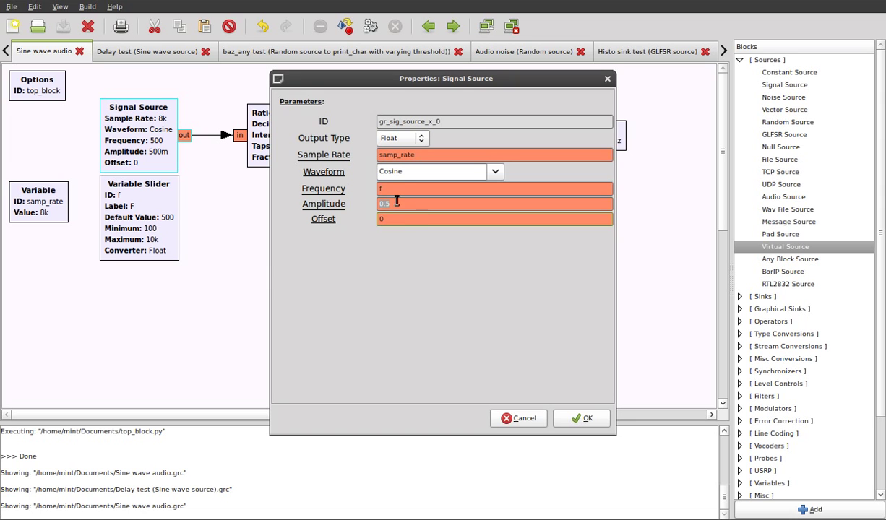
left_click(433, 154)
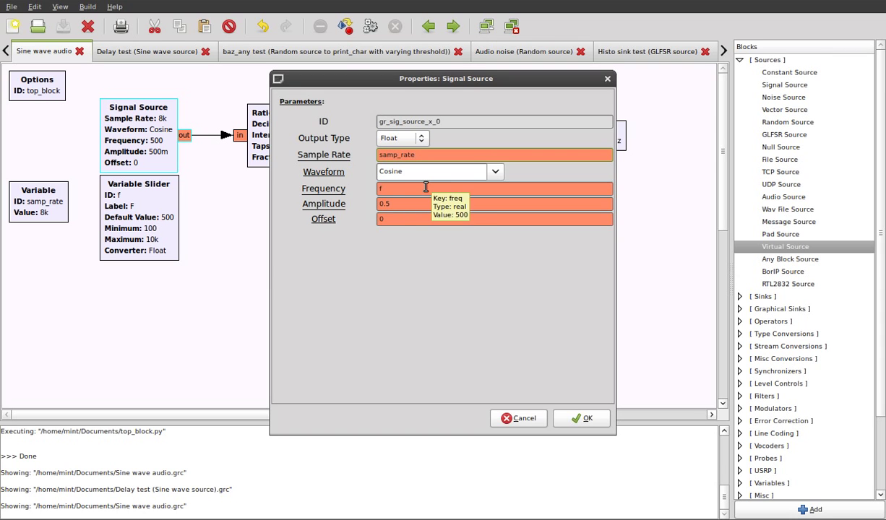
Step: Try appending *2 to the Signal Source frequency f, restore it, and confirm the settings
left_click(388, 219)
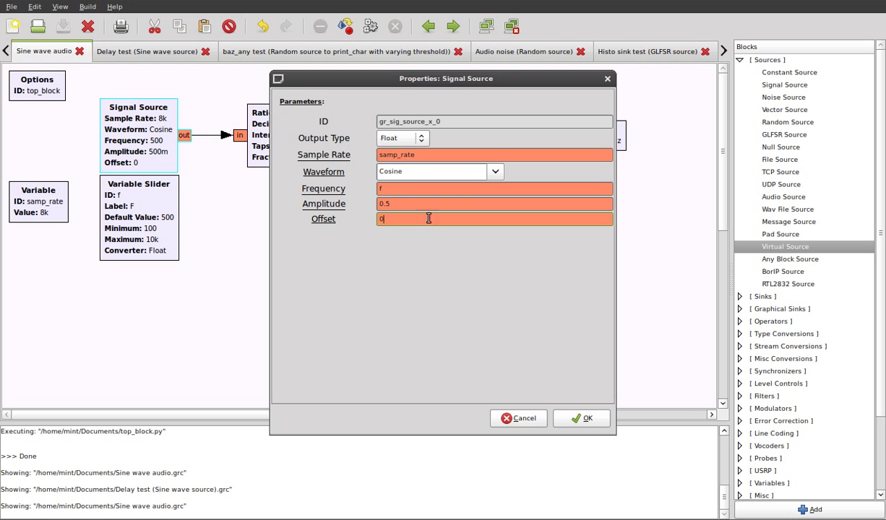
left_click(421, 203)
left_click(388, 188)
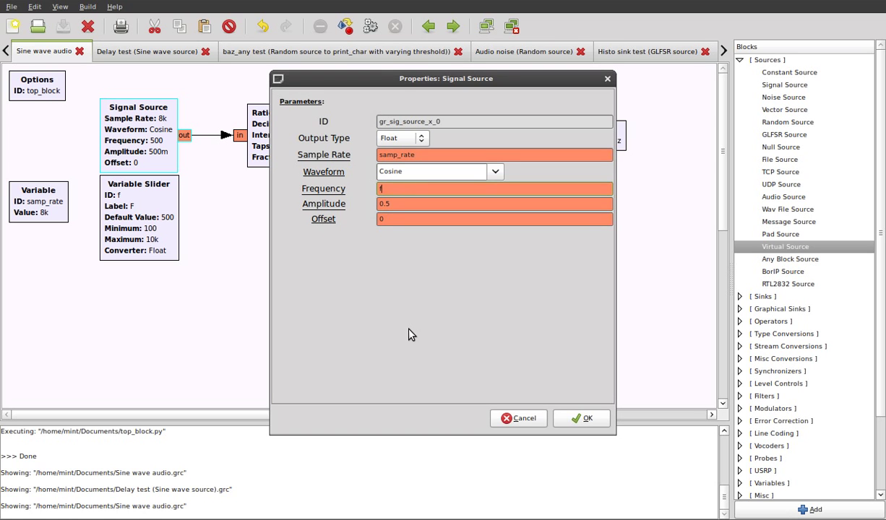
type("*")
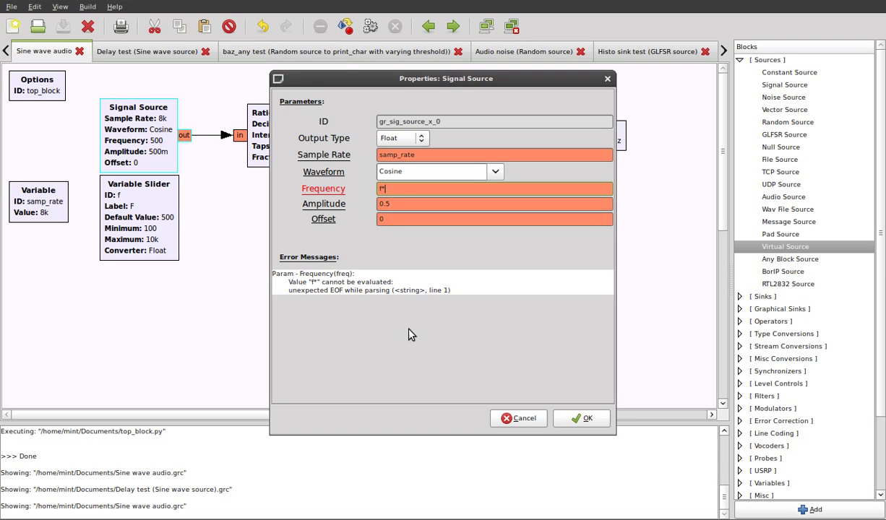
type("2")
key("BackSpace")
key("BackSpace")
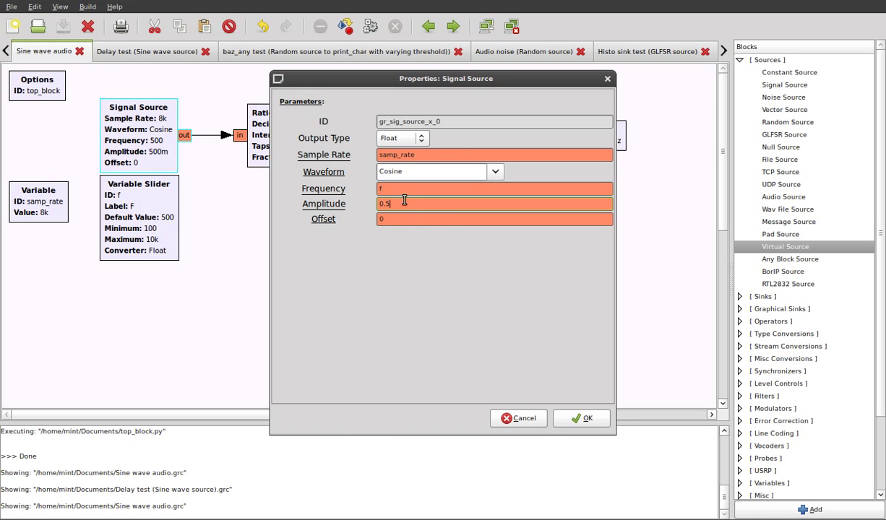
left_click(584, 419)
Step: Select the Audio Sink and inspect the Rational Resampler's Decimation 8000 without changes
left_click(289, 201)
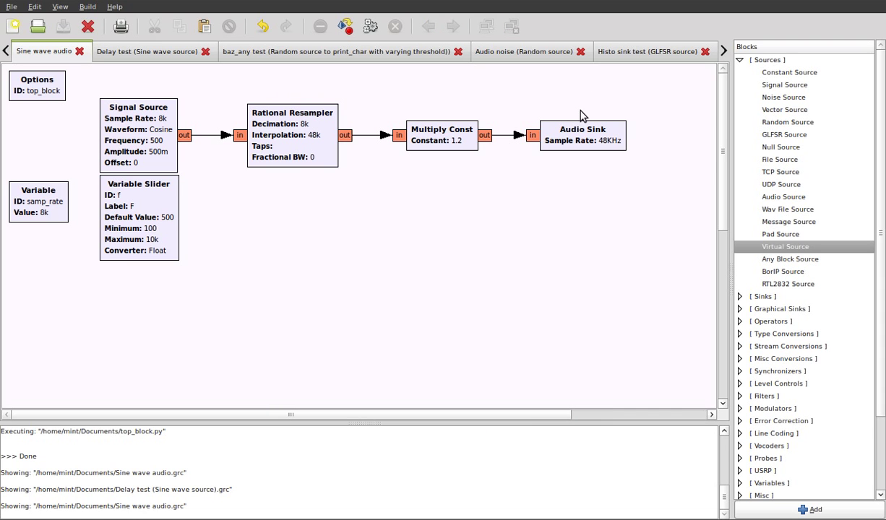
left_click_drag(526, 107, 647, 192)
double_click(298, 159)
left_click_drag(353, 81, 299, 170)
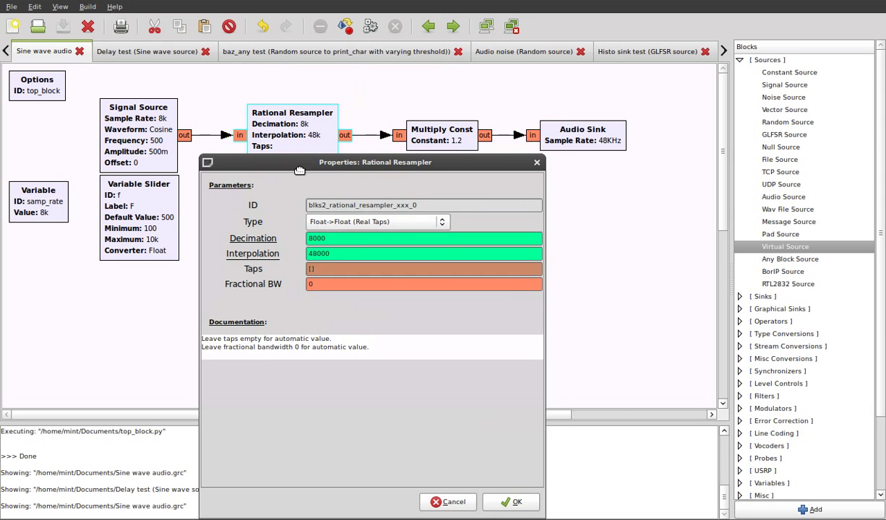
left_click(371, 238)
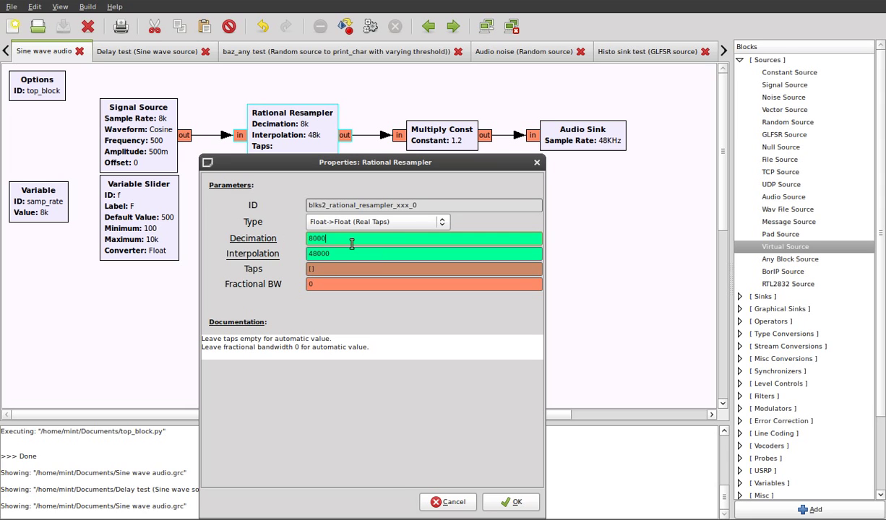
left_click_drag(370, 241, 270, 243)
left_click(364, 243)
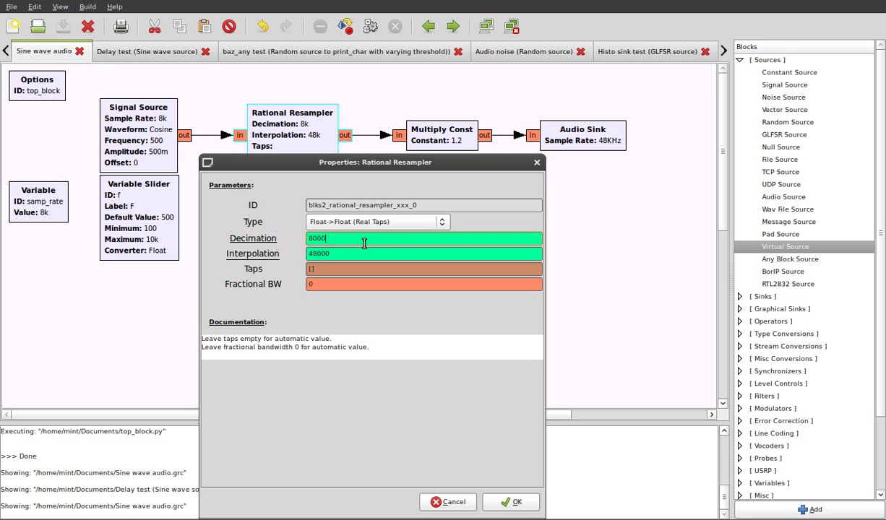
left_click(537, 162)
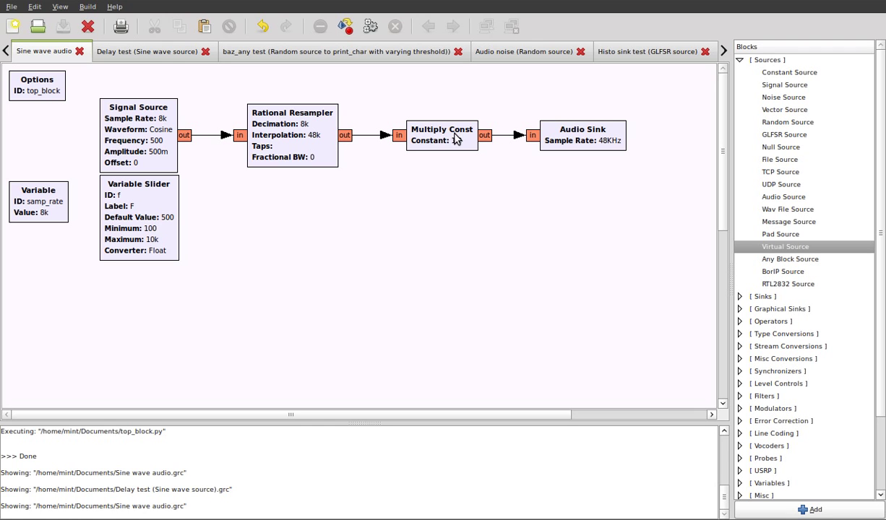
Step: View the data type colour legend from Help, then close it
left_click(113, 8)
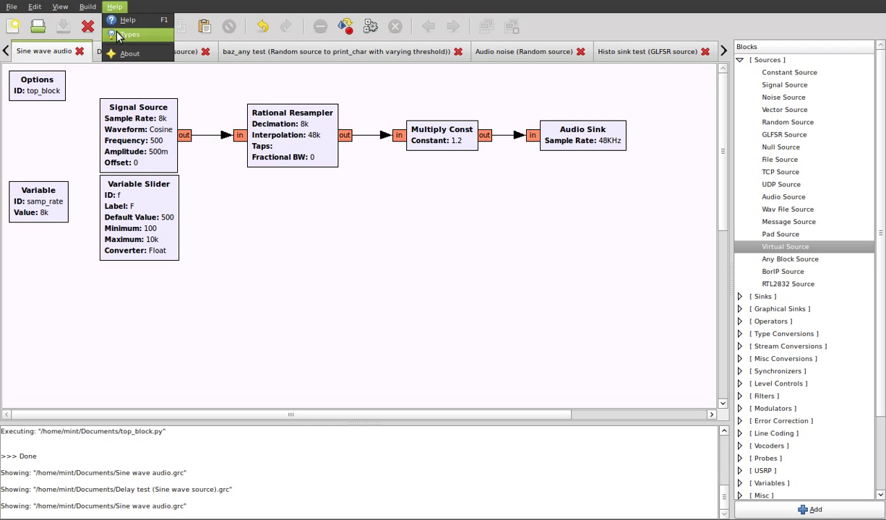
left_click(114, 34)
left_click_drag(410, 195, 507, 289)
left_click(507, 288)
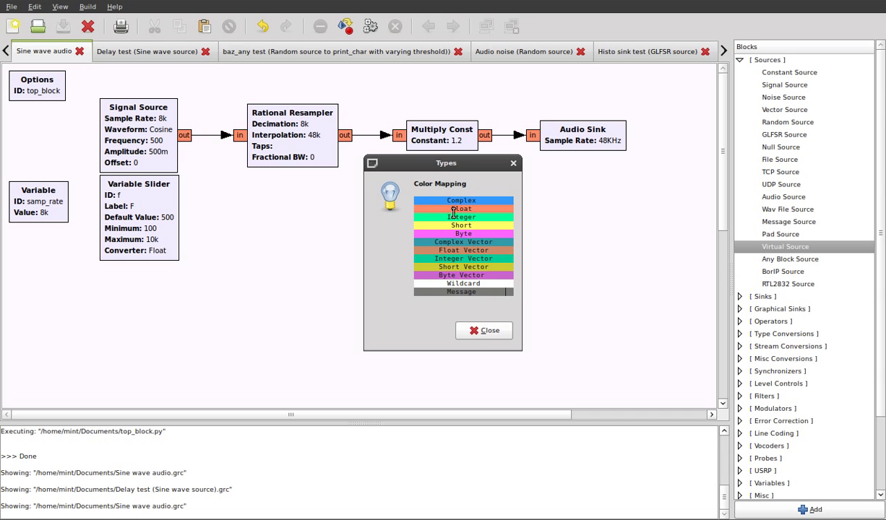
left_click_drag(453, 209, 470, 209)
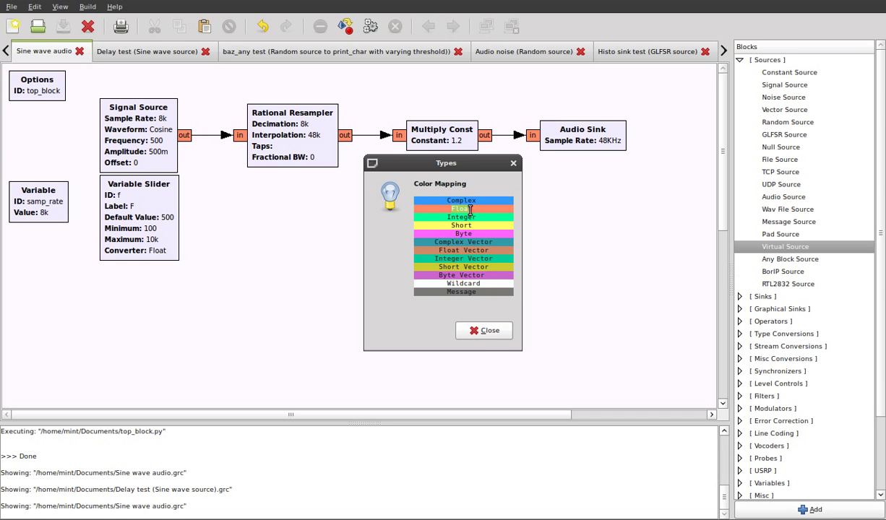
left_click(513, 163)
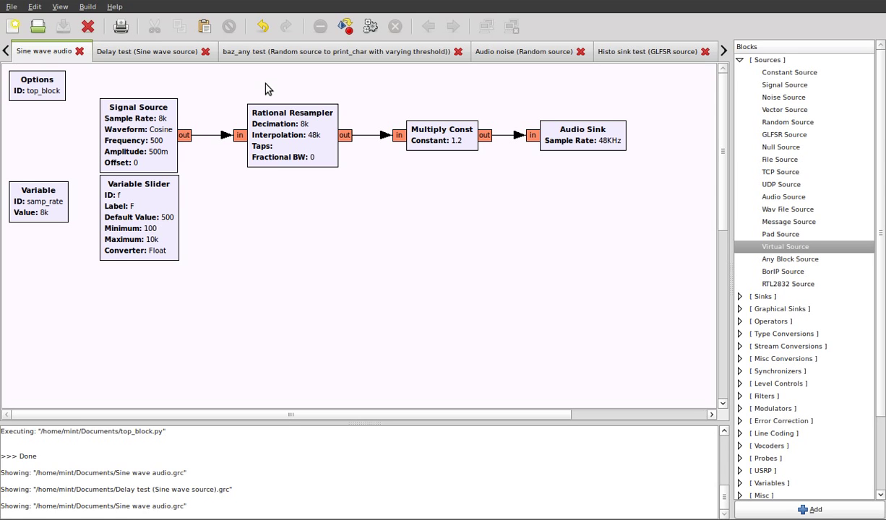
Step: Run the sine wave graph, sweep frequency F between about 1.3k and 4.6k, then close it
left_click_drag(362, 98, 479, 168)
left_click(369, 33)
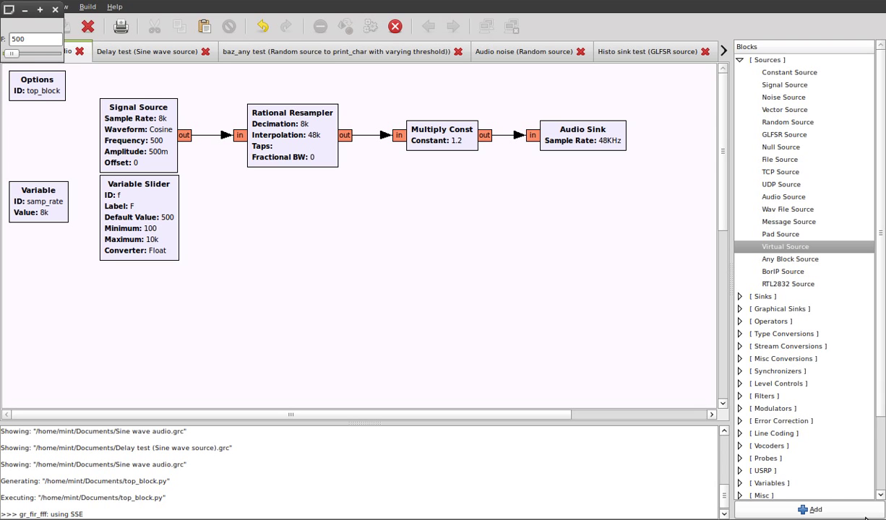
scroll(763, 483, "up", 3)
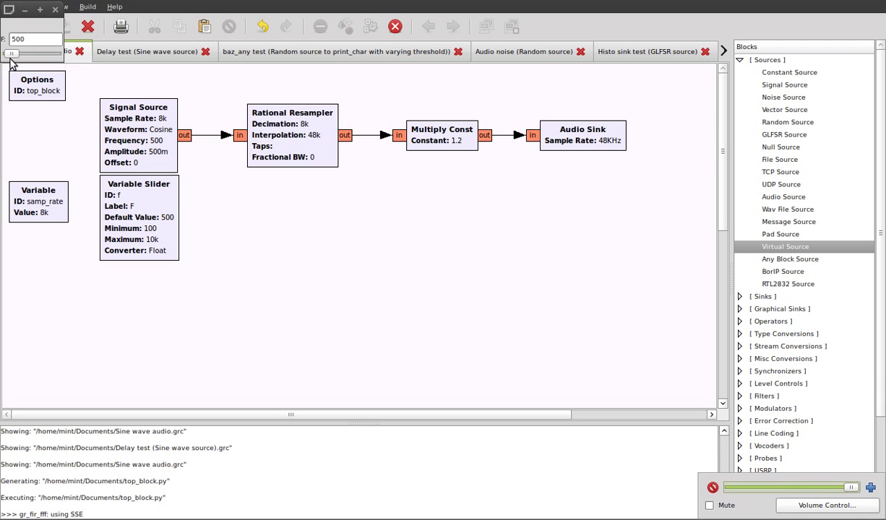
left_click(40, 9)
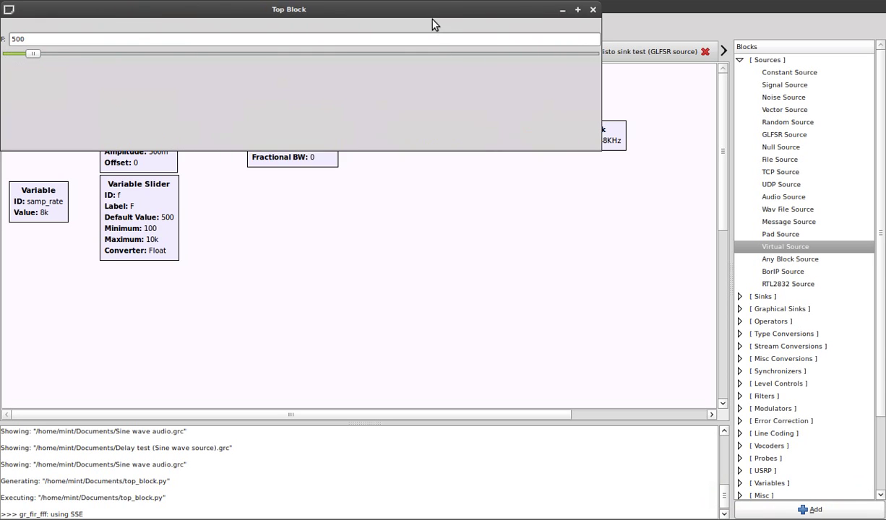
left_click_drag(433, 24, 554, 247)
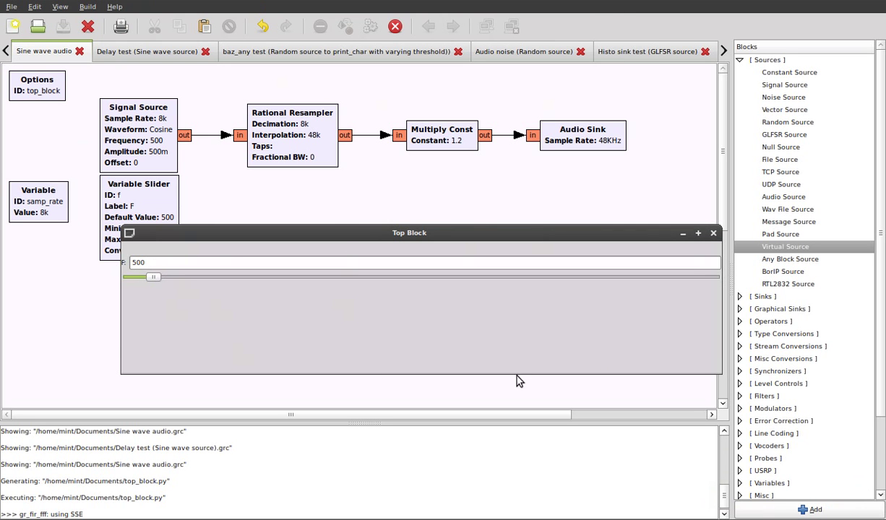
left_click_drag(153, 277, 463, 285)
left_click_drag(395, 281, 223, 281)
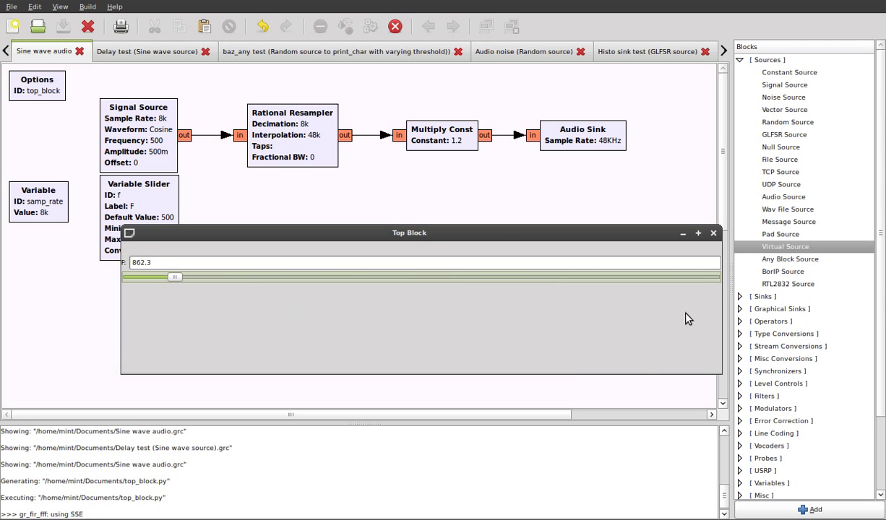
left_click(713, 234)
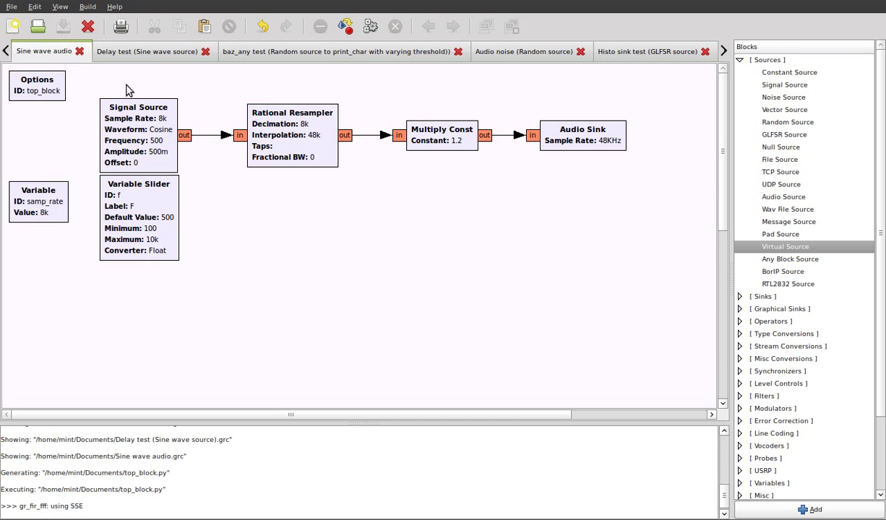
Step: Switch to the 'Delay test (Sine wave source)' flow graph
left_click(145, 56)
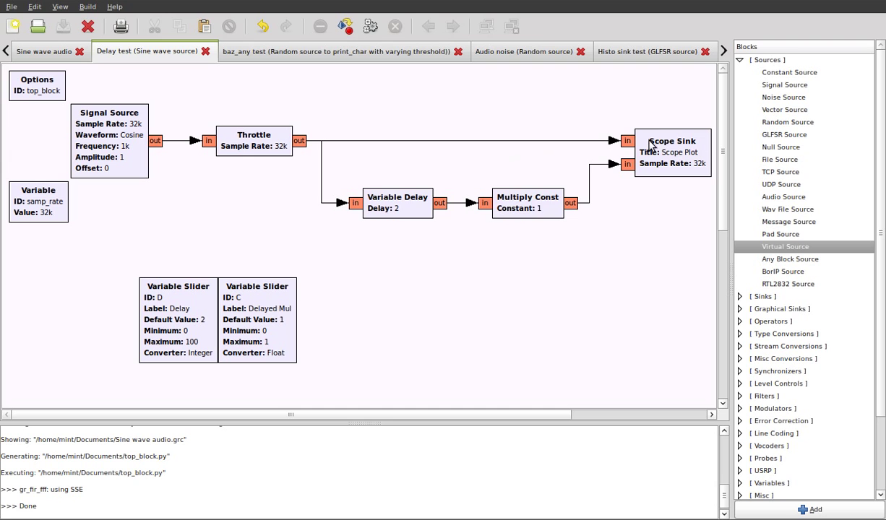
Step: Inspect the Scope Sink's Num Inputs and the Variable Delay's Delay properties
double_click(669, 149)
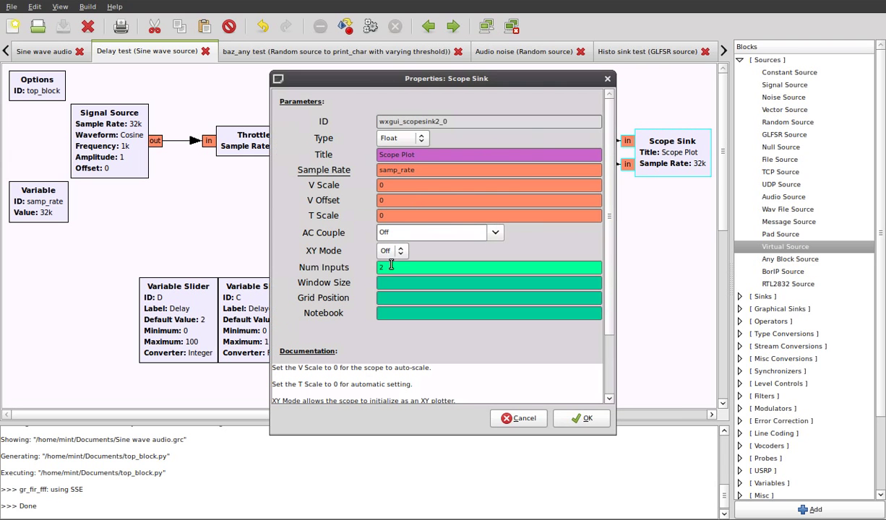
double_click(413, 267)
left_click(413, 268)
key("BackSpace")
left_click(607, 78)
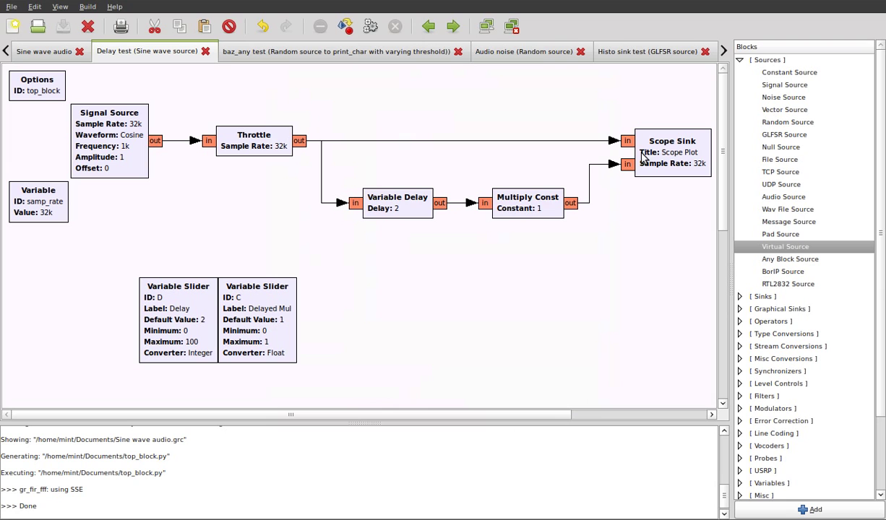
double_click(418, 212)
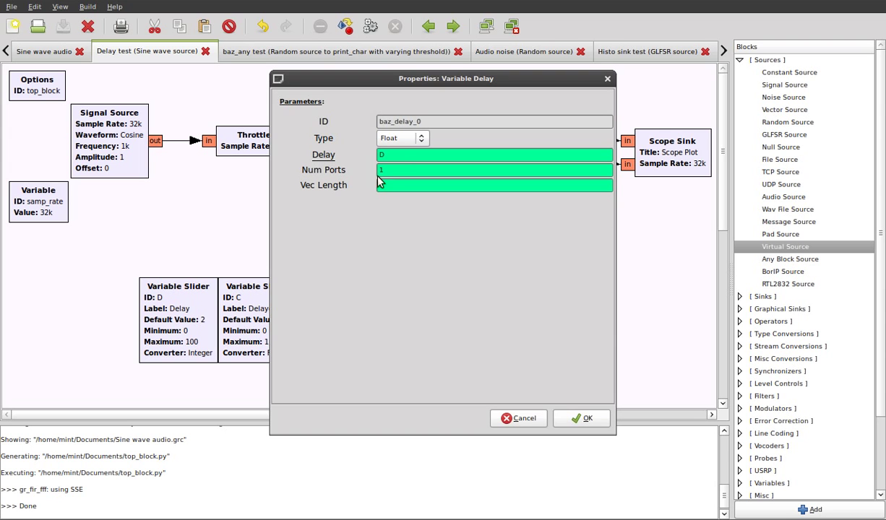
left_click(387, 154)
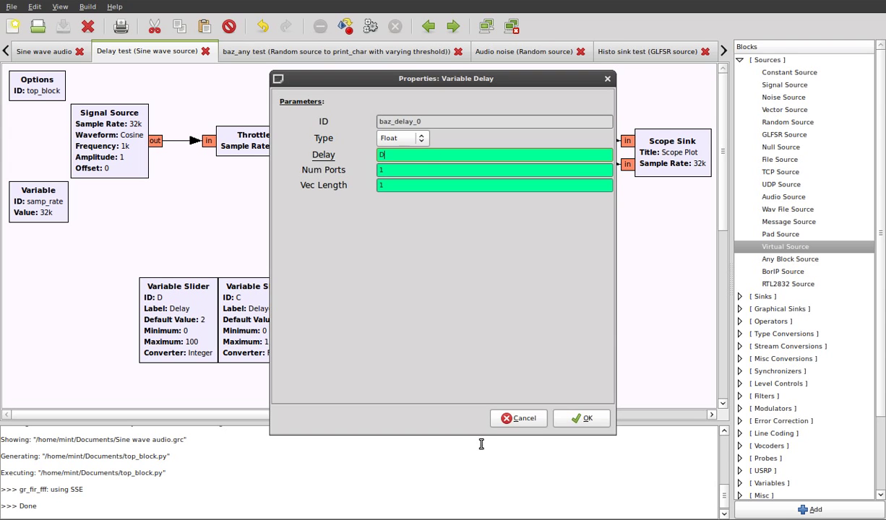
left_click(505, 416)
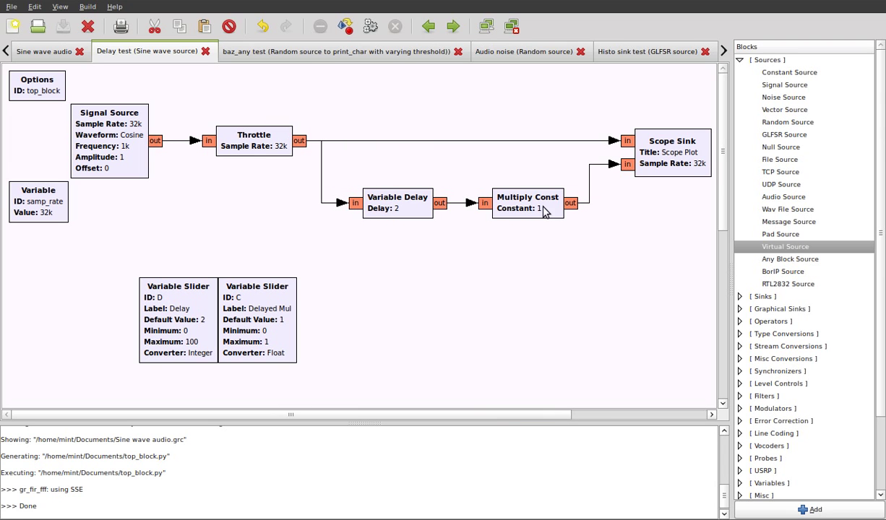
Step: Set the Multiply Const Constant to C and run the Delay test graph
double_click(516, 194)
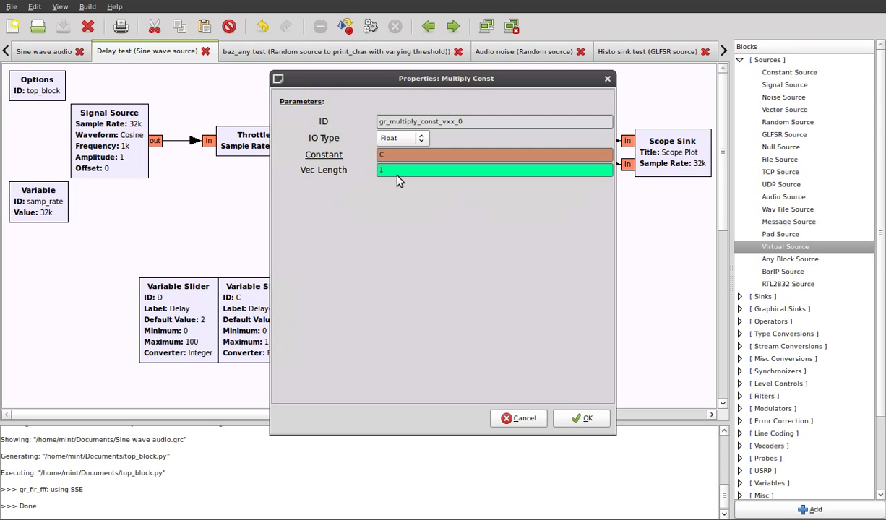
double_click(382, 154)
type("C")
key("Return")
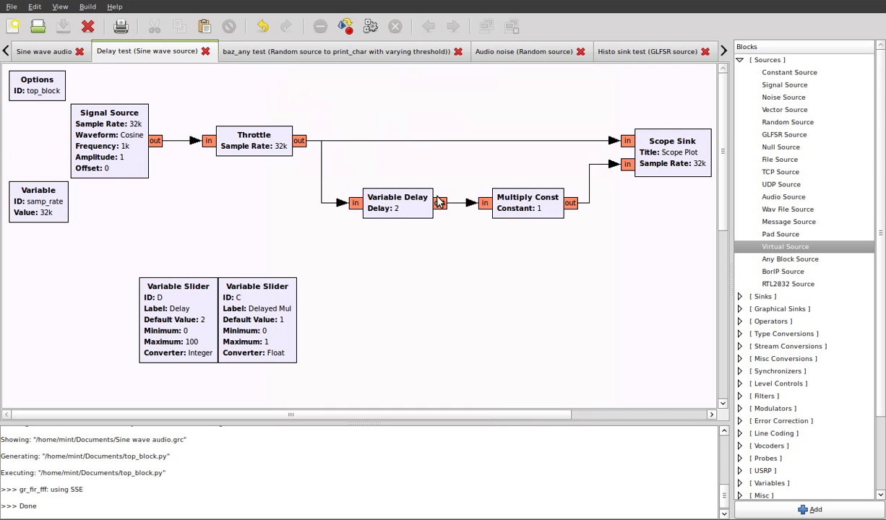
left_click(230, 307)
left_click(335, 308)
left_click(370, 26)
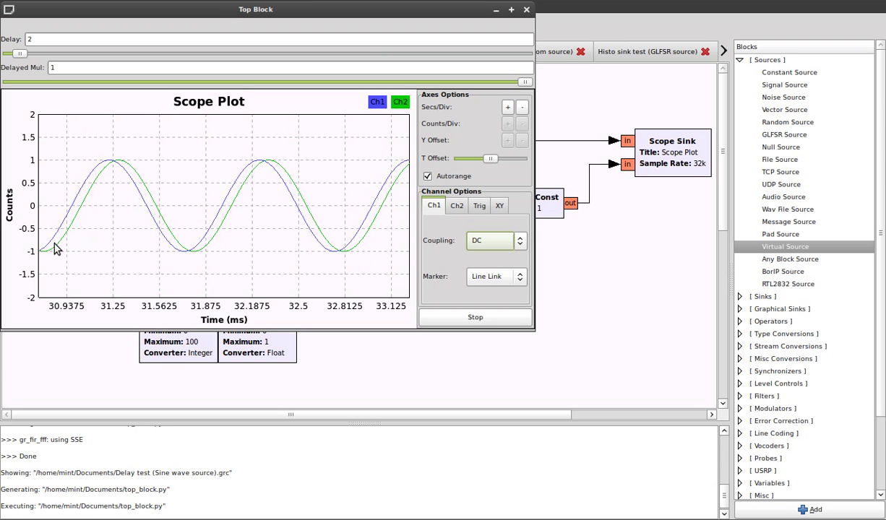
Step: Raise the delay to 7, lower the delayed amplitude, try dot markers, then choose XY plotting
mouse_move(21, 54)
left_mouse_down()
mouse_move(100, 57)
mouse_move(61, 55)
mouse_move(47, 65)
left_mouse_up()
mouse_move(524, 82)
left_mouse_down()
mouse_move(200, 83)
mouse_move(543, 87)
left_mouse_up()
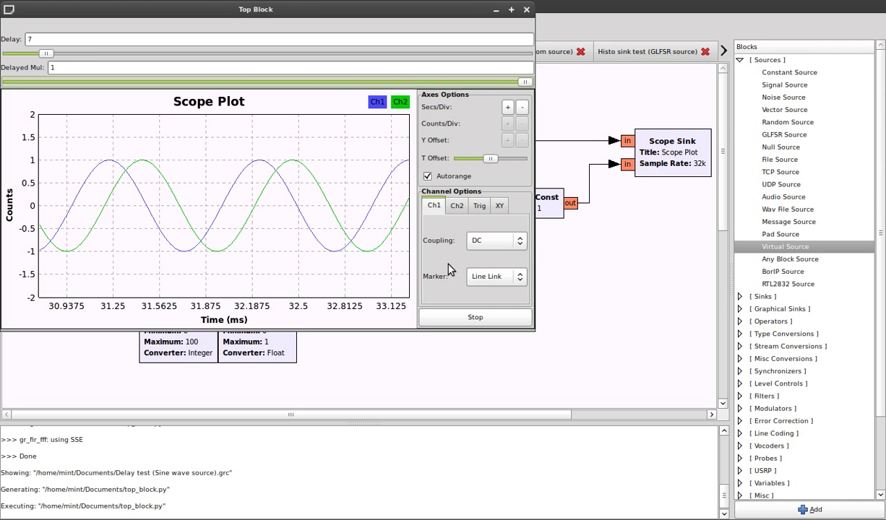
left_click(494, 280)
left_click(496, 287)
left_click(494, 280)
left_click(496, 265)
left_click(500, 208)
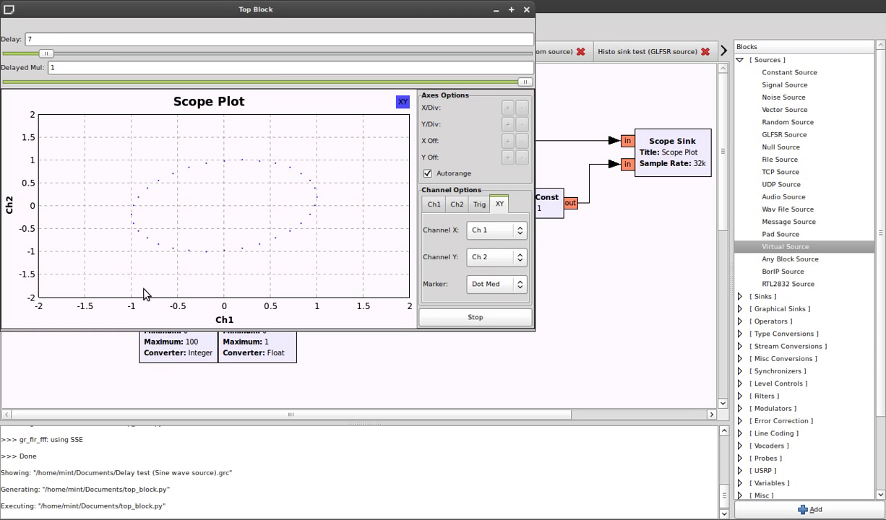
Step: Draw the XY ellipse as a connected line, adjust delay, then close and open baz_any test
left_click(506, 290)
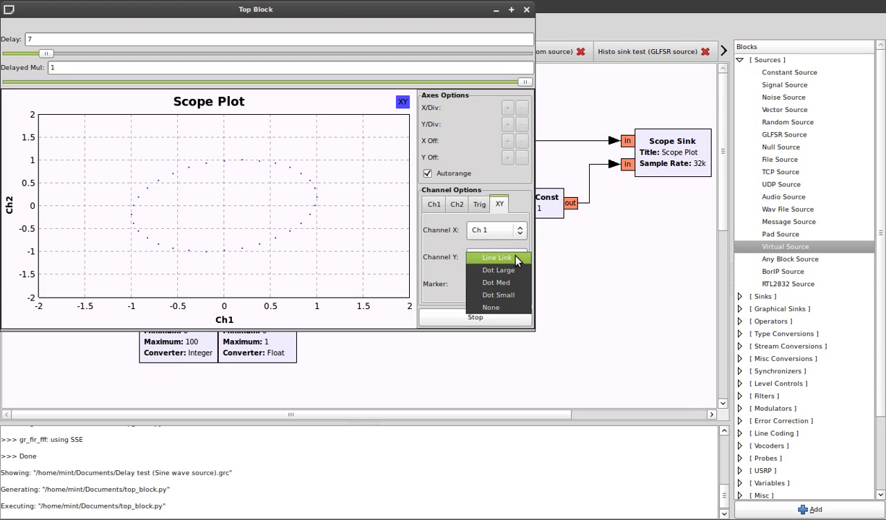
left_click(516, 258)
mouse_move(46, 55)
left_mouse_down()
mouse_move(29, 63)
mouse_move(195, 62)
mouse_move(33, 62)
mouse_move(46, 62)
left_mouse_up()
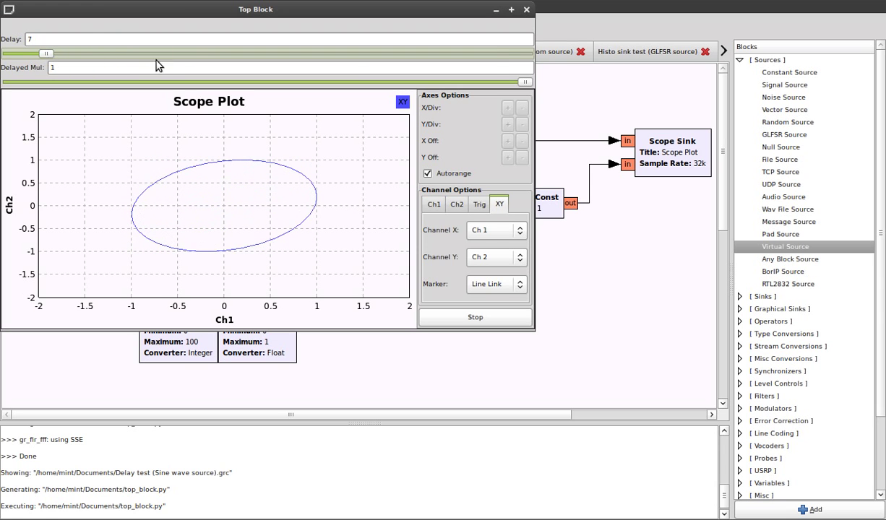
left_click(526, 9)
left_click(285, 54)
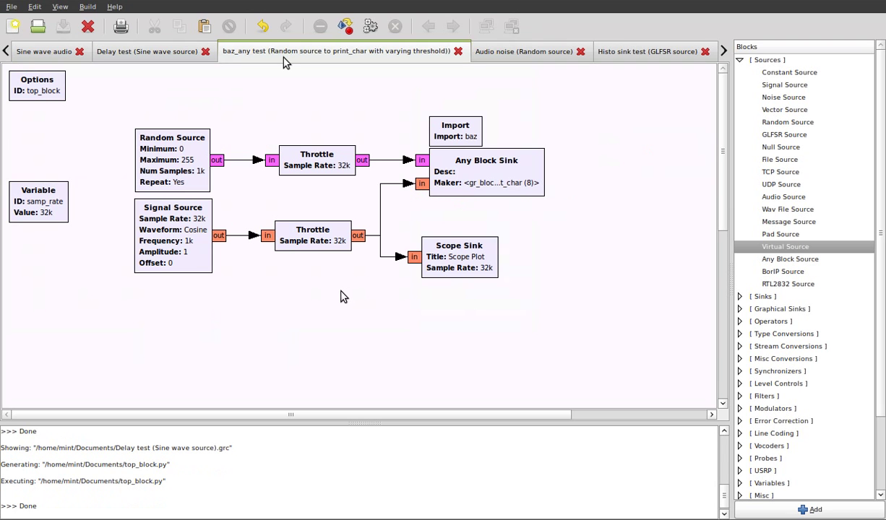
double_click(165, 184)
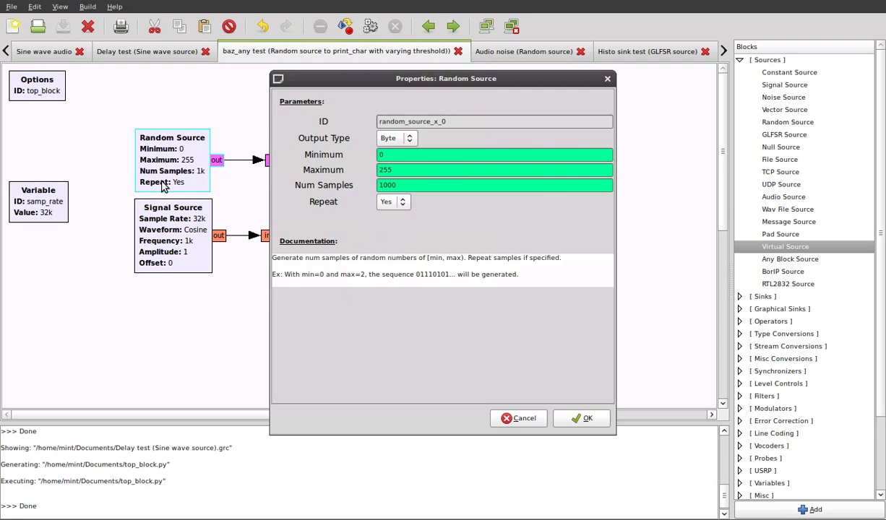
left_click(413, 143)
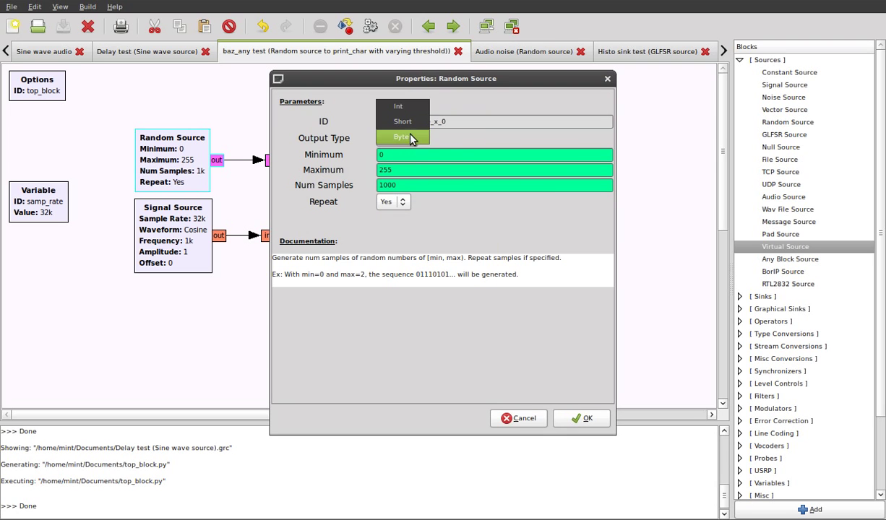
left_click(334, 144)
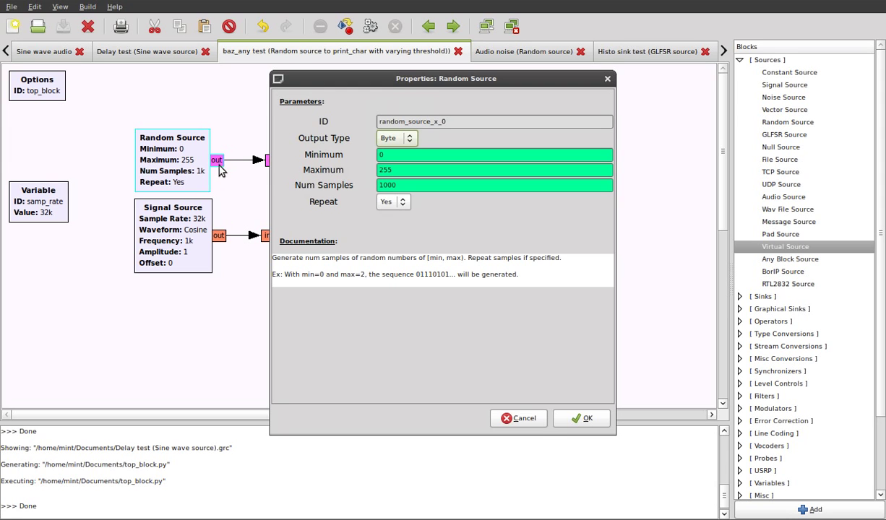
left_click(435, 186)
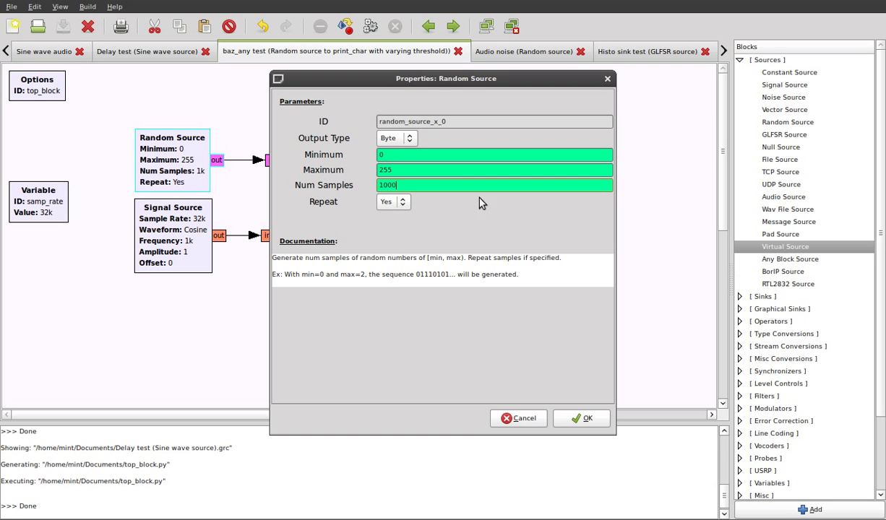
left_click(607, 78)
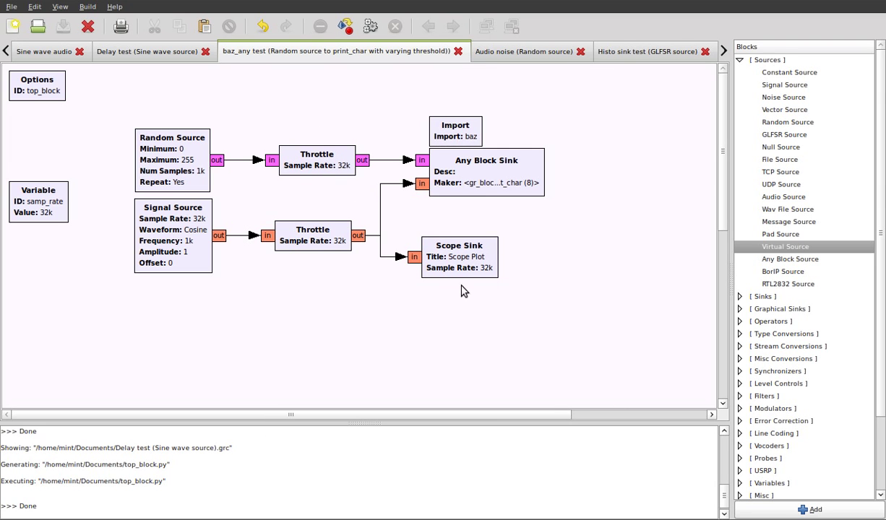
left_click(352, 173)
left_click(359, 195)
left_click(184, 226)
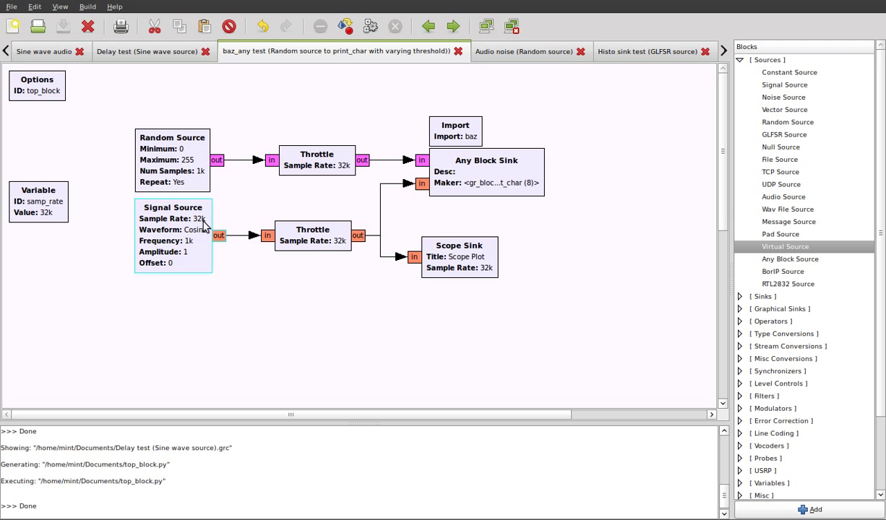
left_click(301, 279)
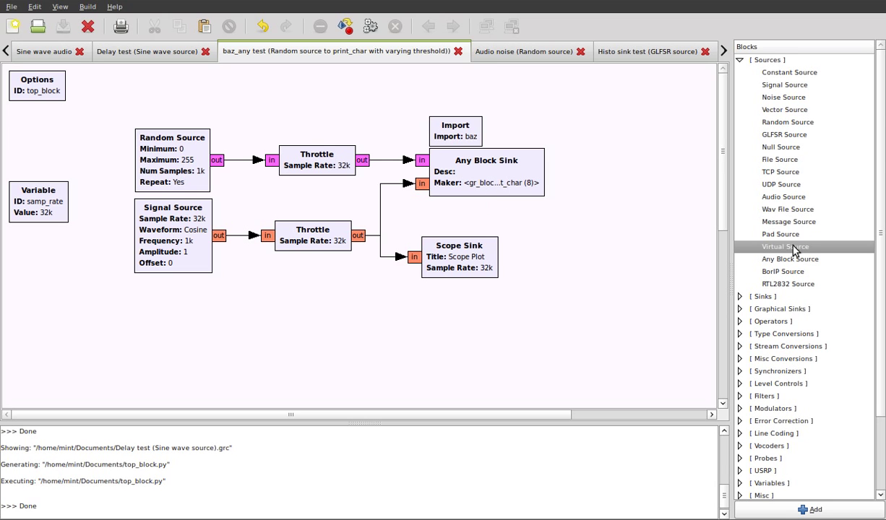
double_click(454, 138)
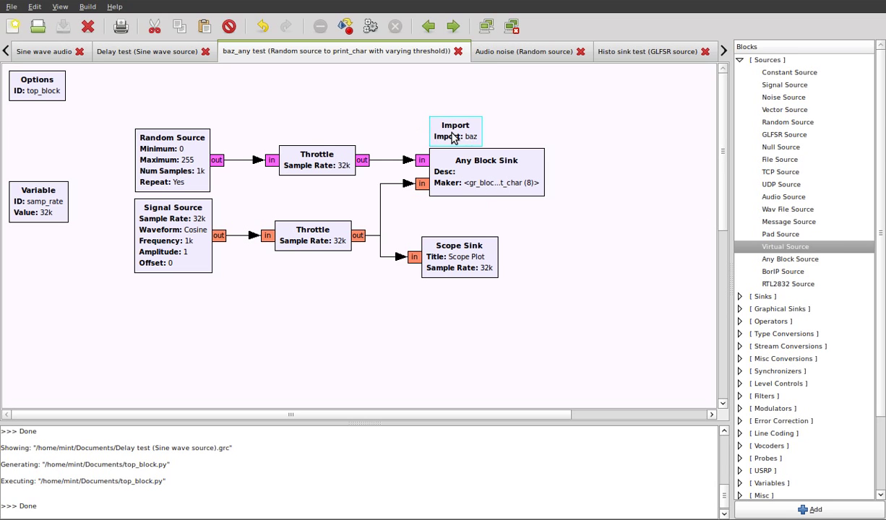
triple_click(398, 136)
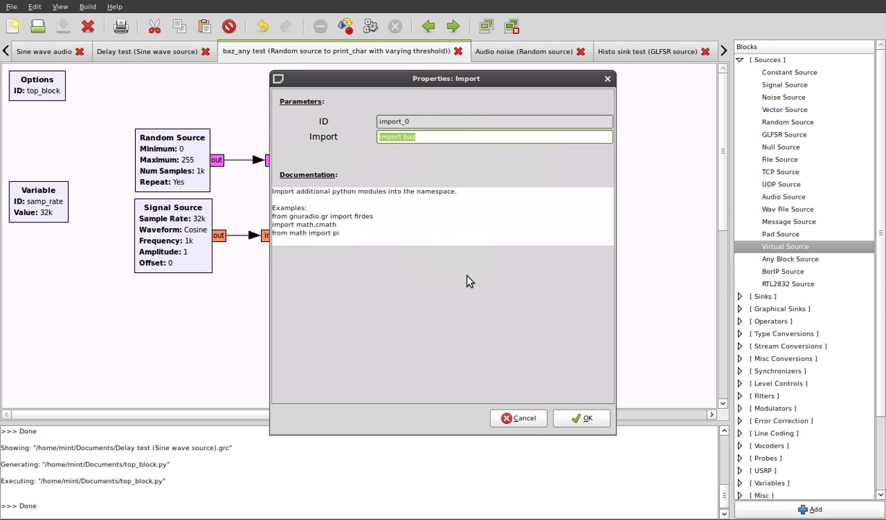
left_click(506, 416)
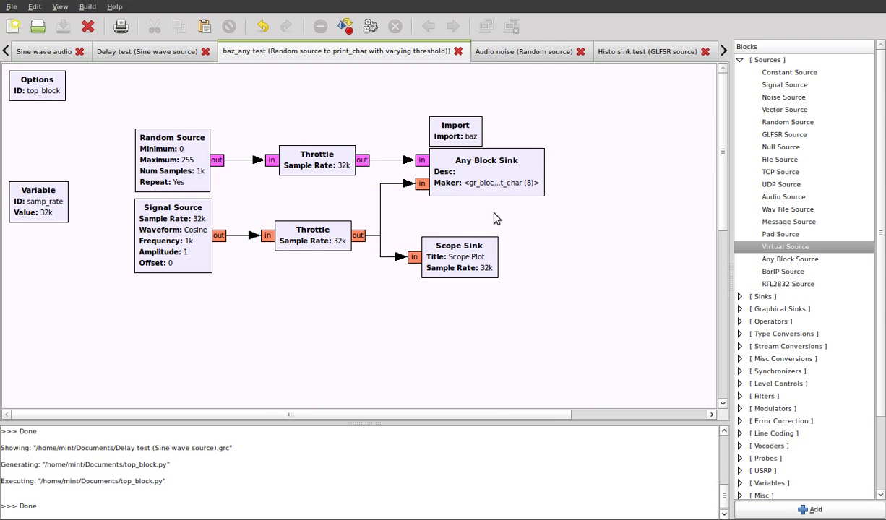
Step: Inspect the Any Block Sink's Desc field and its Maker expression with the 0.1 threshold
double_click(489, 190)
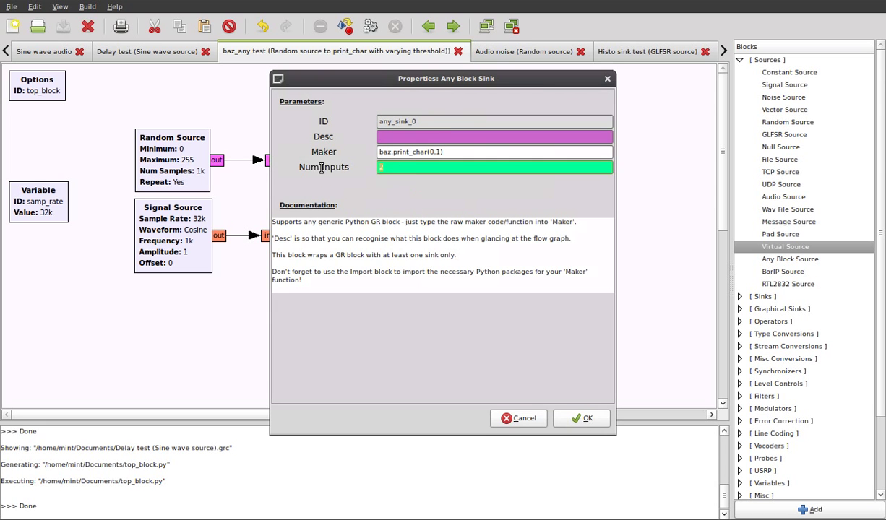
left_click(433, 168)
left_click_drag(431, 80, 448, 284)
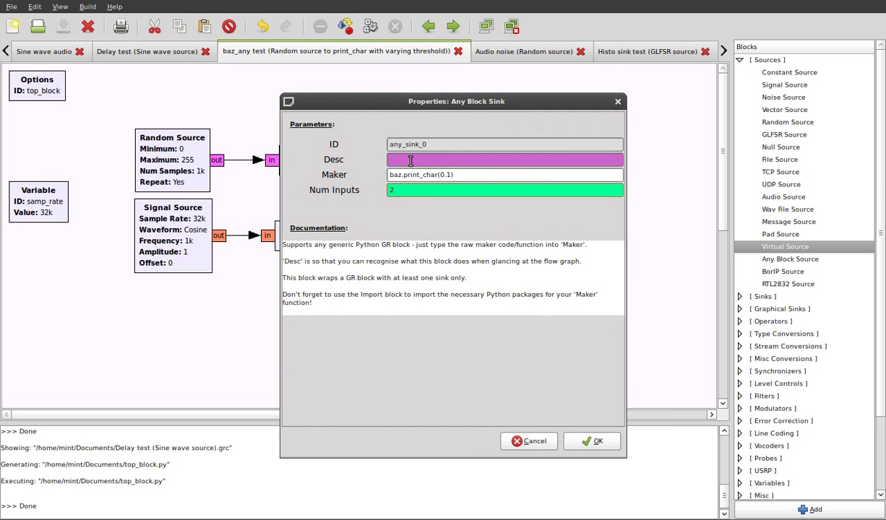
left_click(443, 160)
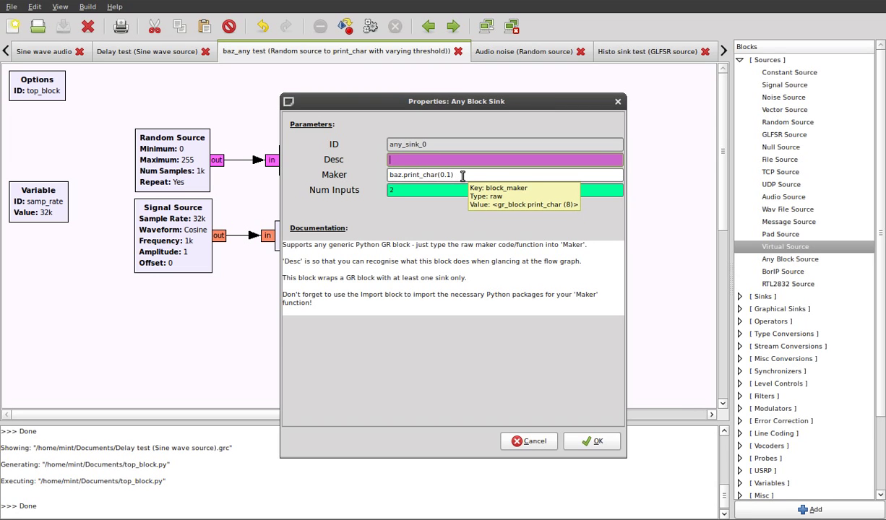
left_click(403, 174)
double_click(419, 174)
left_click(482, 176)
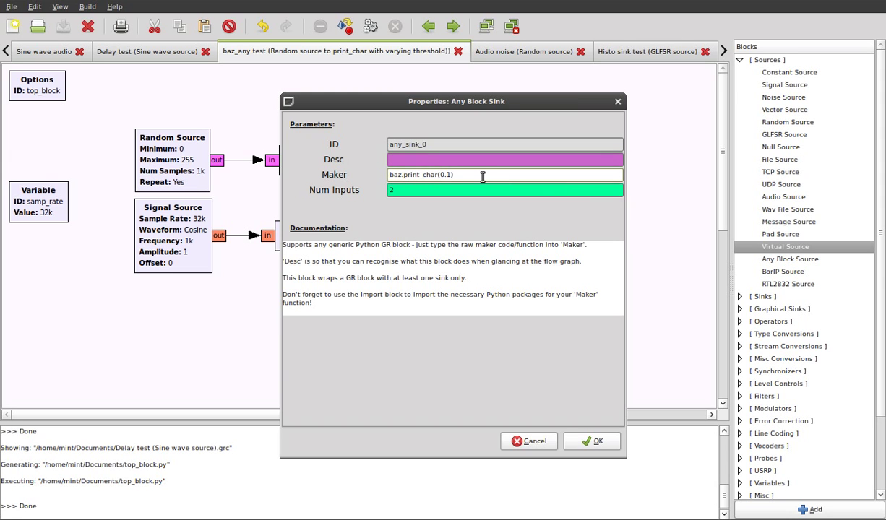
double_click(444, 174)
left_click(617, 102)
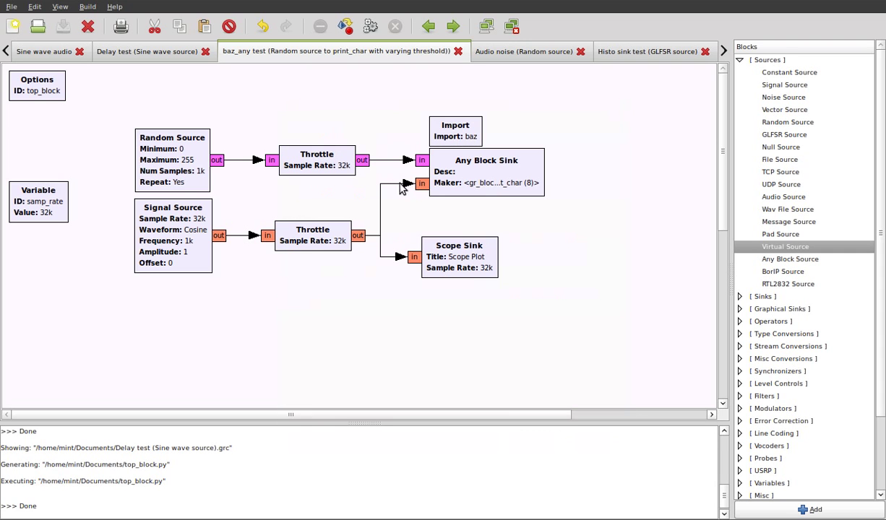
Step: Reopen and dismiss the Any Block Sink properties, then run the baz_any test
double_click(450, 195)
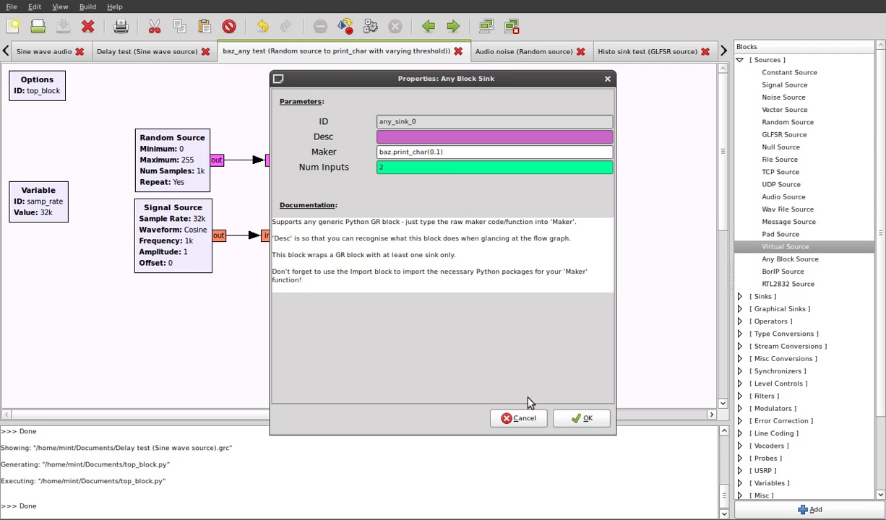
left_click(520, 419)
left_click(370, 26)
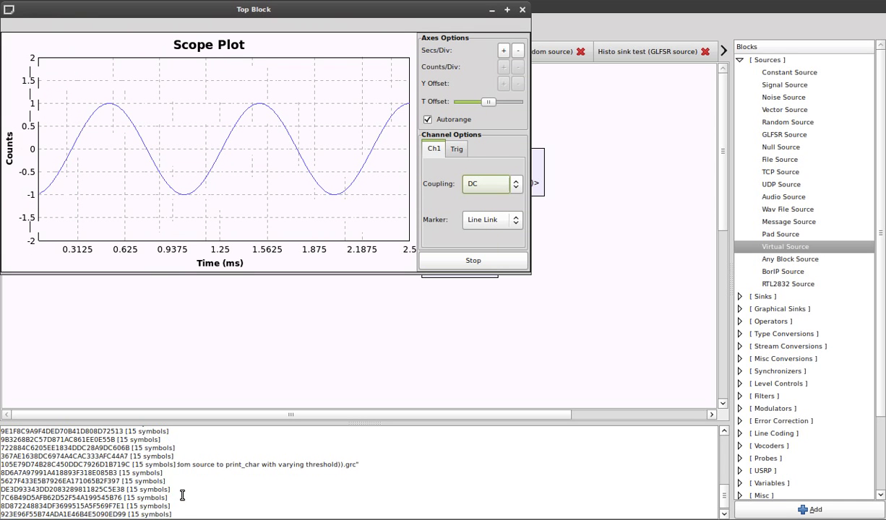
Step: Show the scope trace as large dots, close the run, and recheck Any Block Sink properties
left_click(480, 220)
left_click(485, 231)
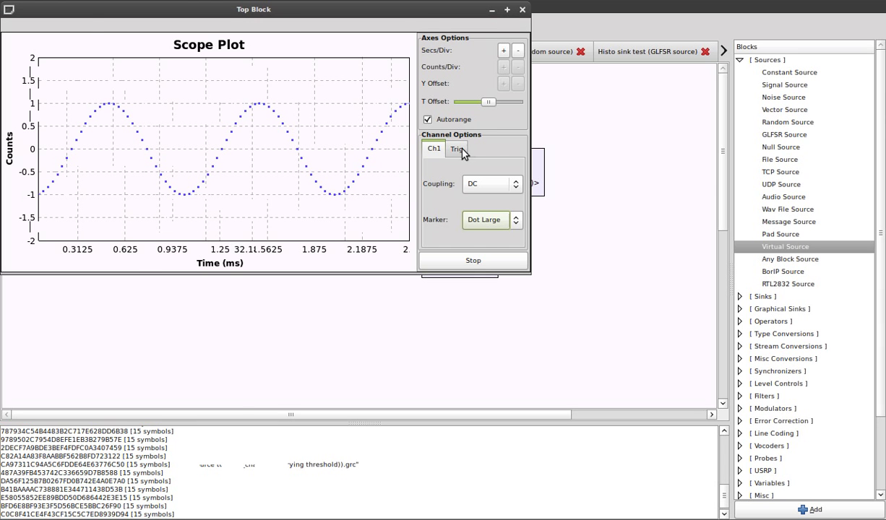
left_click(521, 10)
double_click(504, 174)
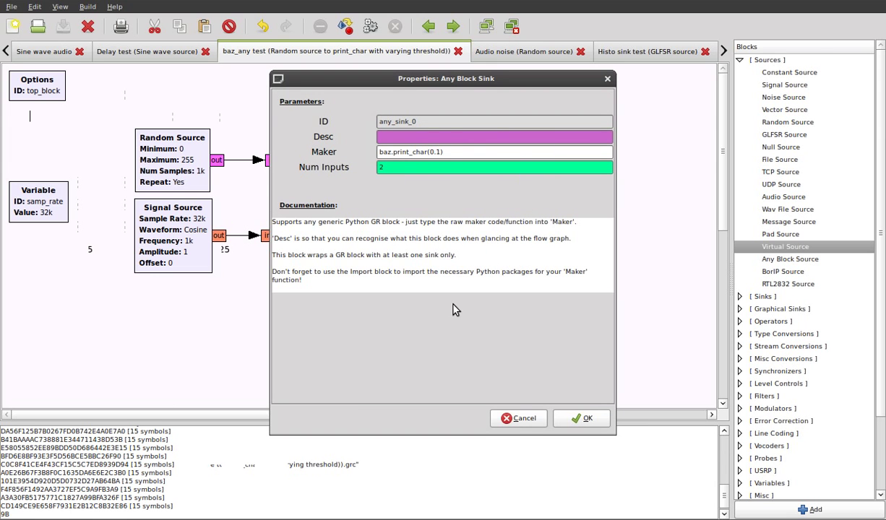
left_click(521, 420)
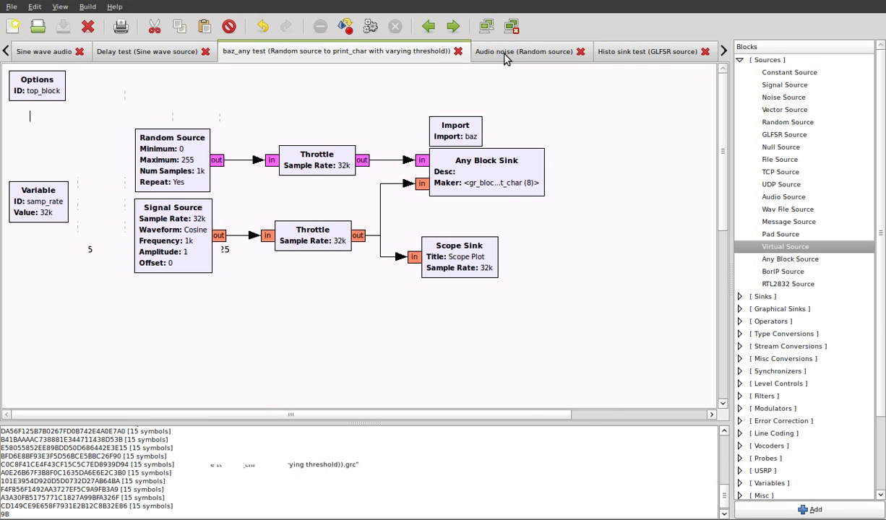
Step: Switch to Audio noise, disable the Noise Source and enable the Random Source
left_click(504, 55)
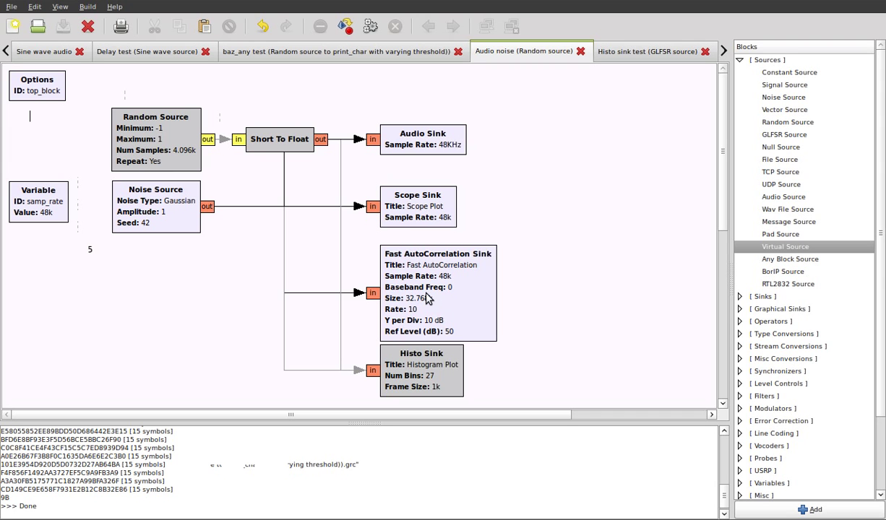
left_click(144, 199)
key("d")
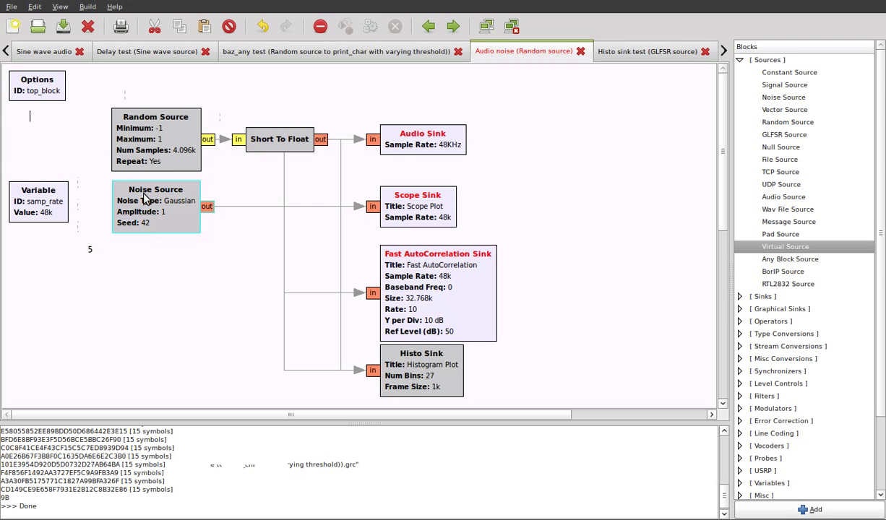
left_click(153, 121)
key("e")
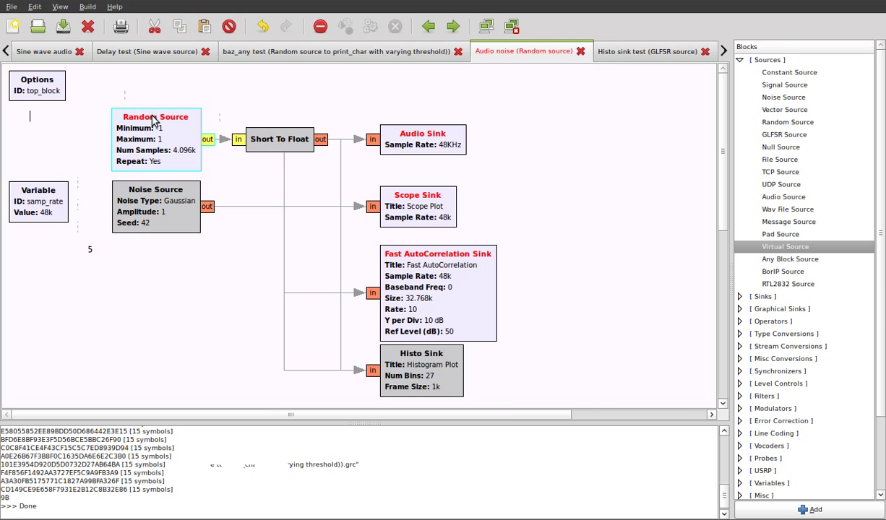
Step: Examine the Random Source's Minimum expression (-16384, 16384*0) in its properties
double_click(154, 120)
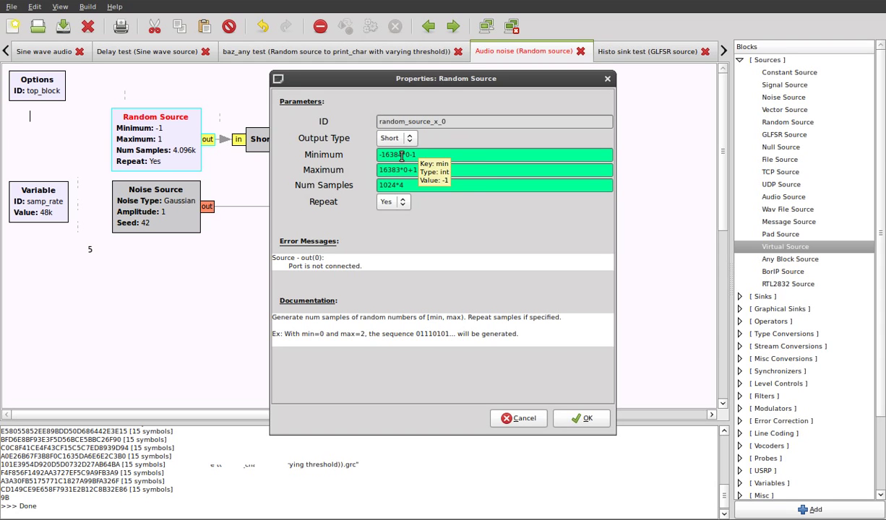
left_click_drag(402, 154, 372, 155)
left_click(449, 154)
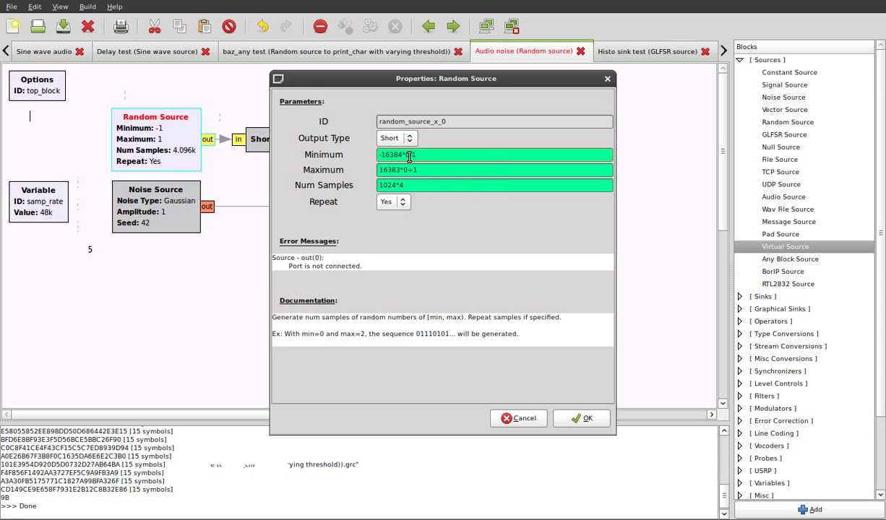
mouse_move(409, 155)
left_mouse_down()
mouse_move(358, 154)
mouse_move(407, 151)
left_mouse_up()
left_click(429, 156)
left_click(435, 158)
Step: Enable the Short To Float block, then recheck the Random Source properties without changes
left_click(521, 419)
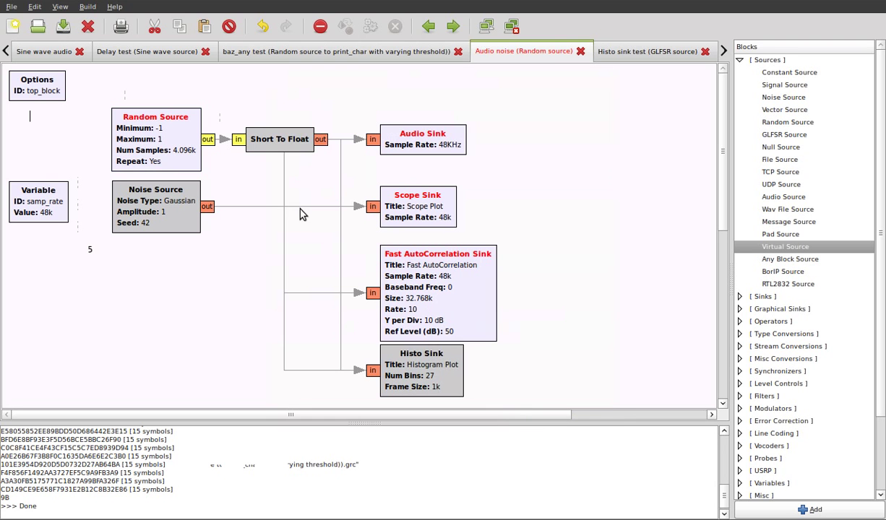
left_click(547, 183)
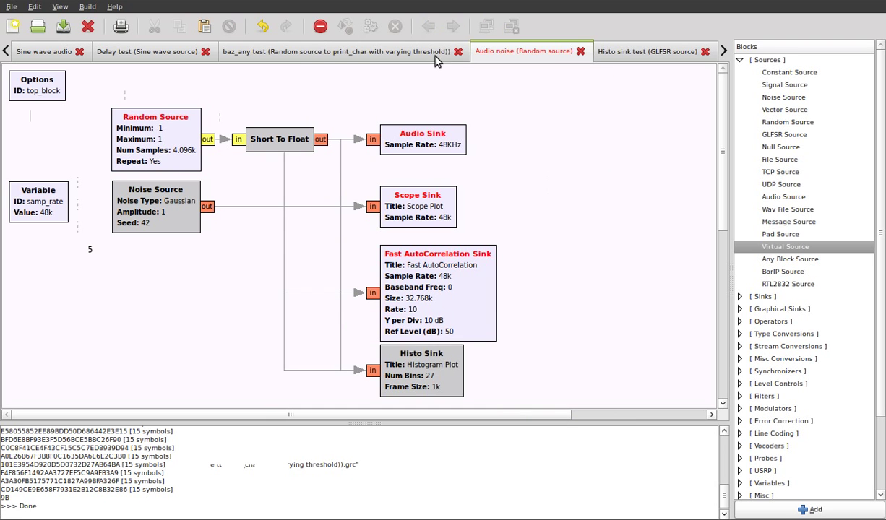
left_click(274, 149)
key("e")
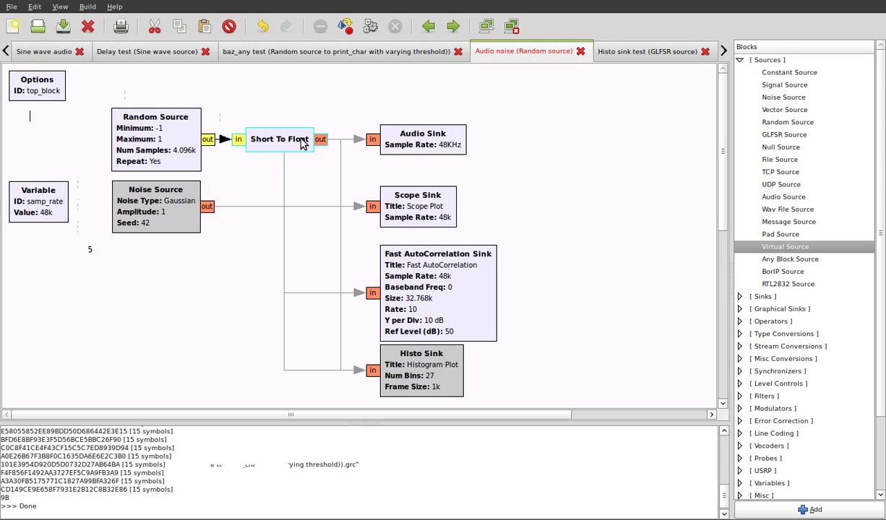
left_click(249, 184)
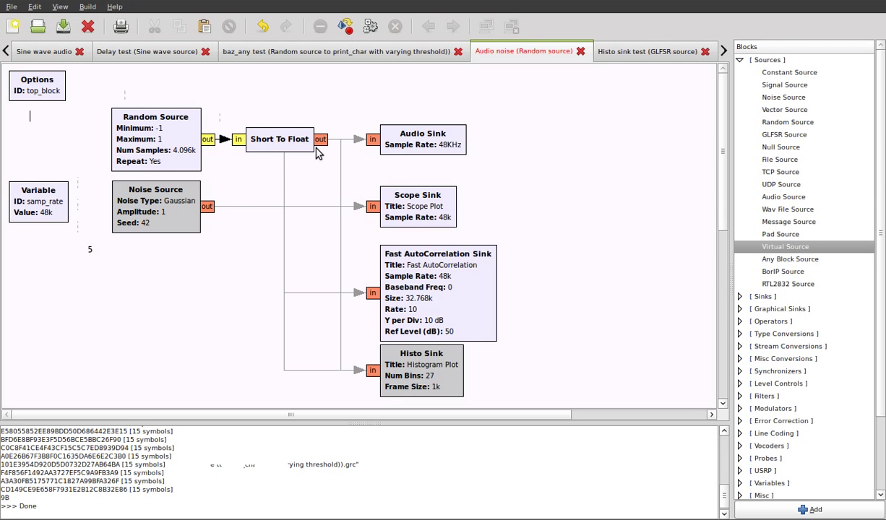
double_click(164, 152)
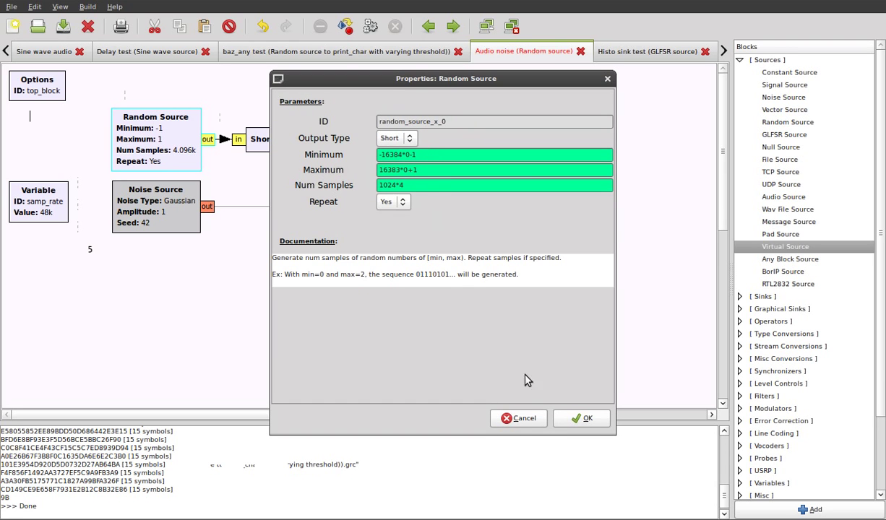
left_click(516, 417)
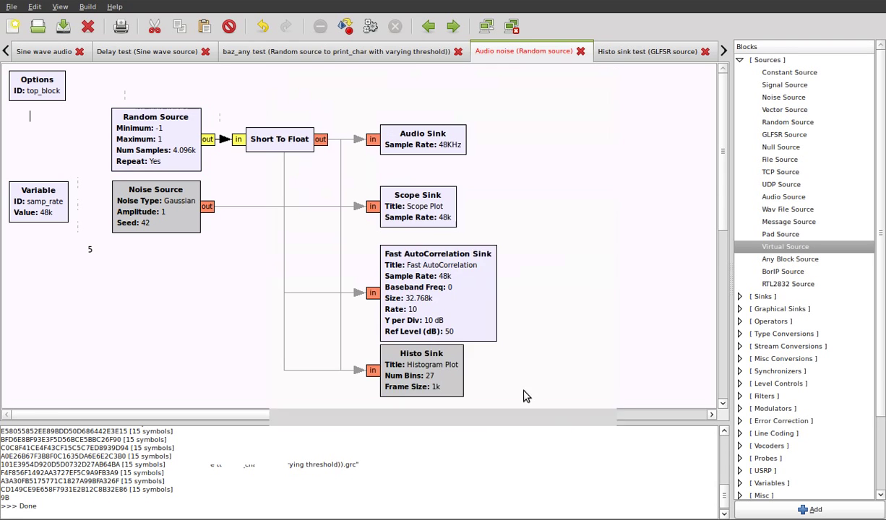
Step: Run the random-source noise graph, cut system volume to about a third, and widen Secs/Div
left_click(370, 29)
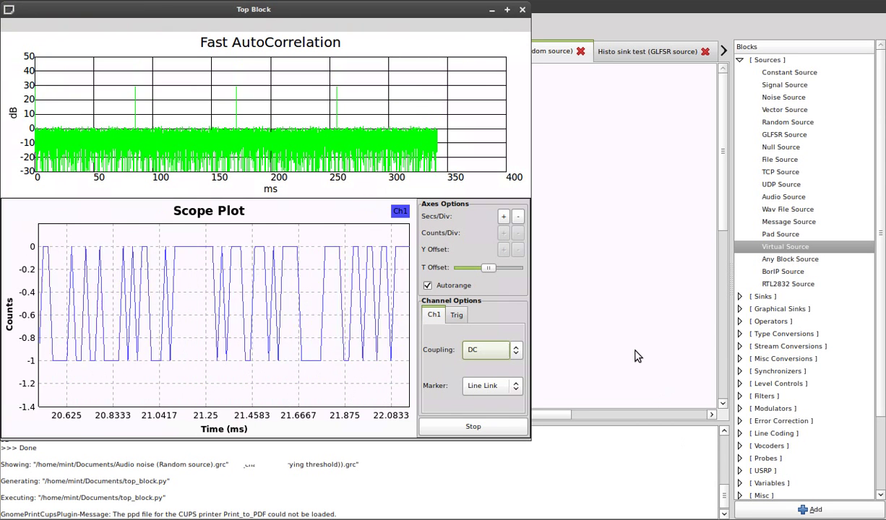
left_click(841, 519)
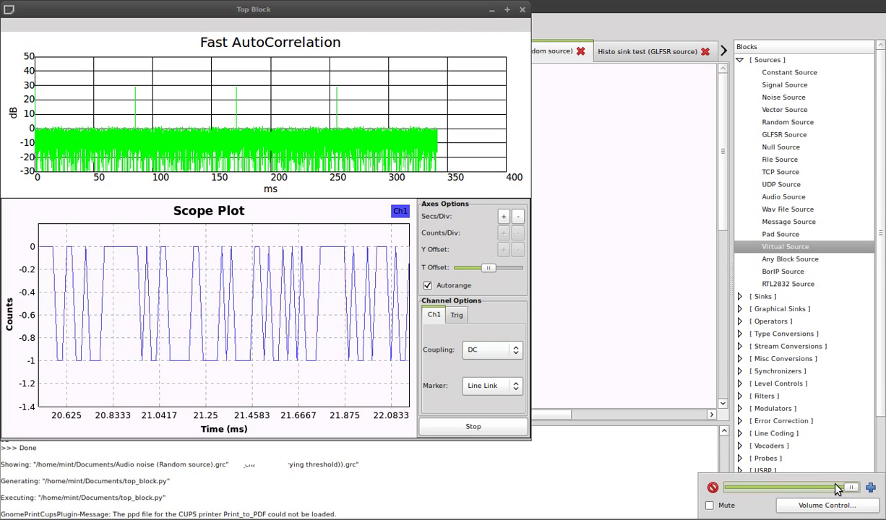
left_click_drag(841, 491, 752, 490)
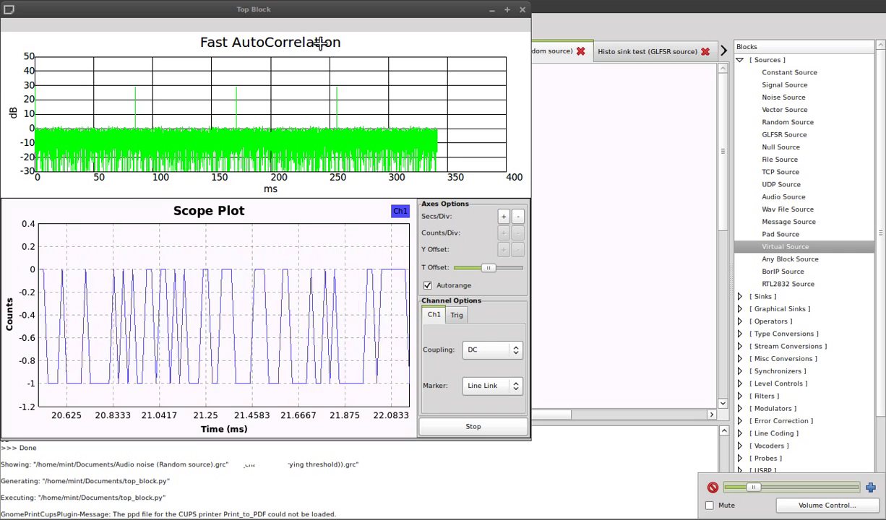
left_click_drag(288, 18, 560, 67)
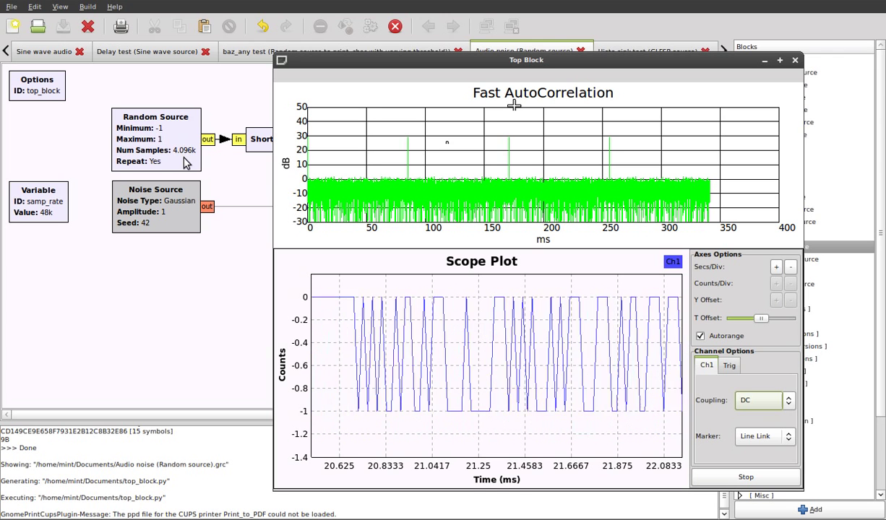
left_click(776, 268)
Step: Close the running plot and disable the Random Source and Short To Float blocks
left_click(794, 60)
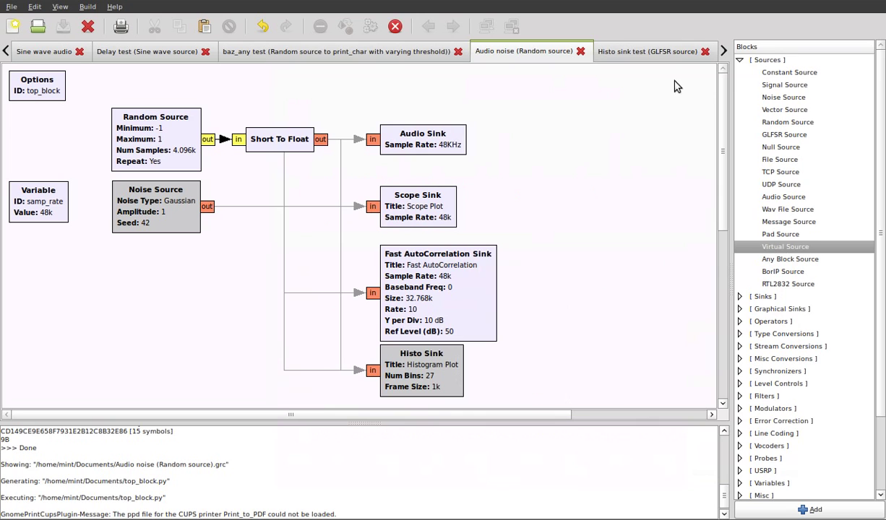
left_click_drag(154, 92, 285, 148)
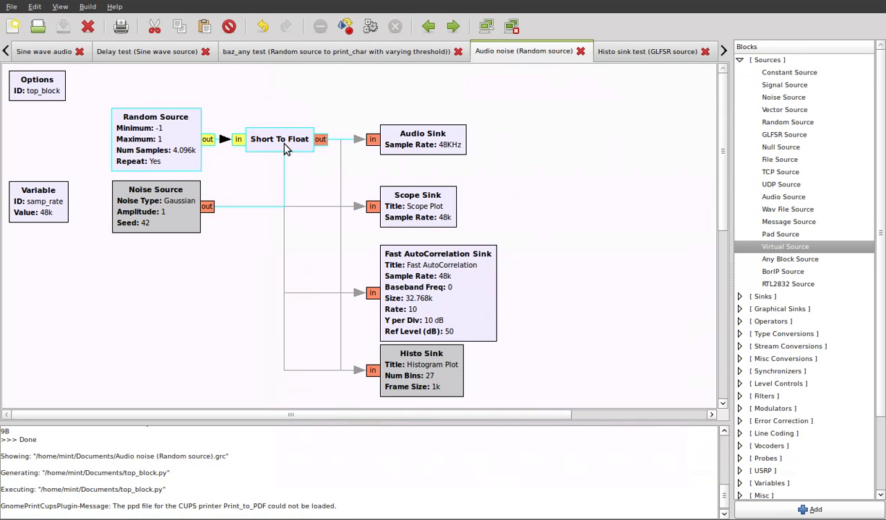
key("d")
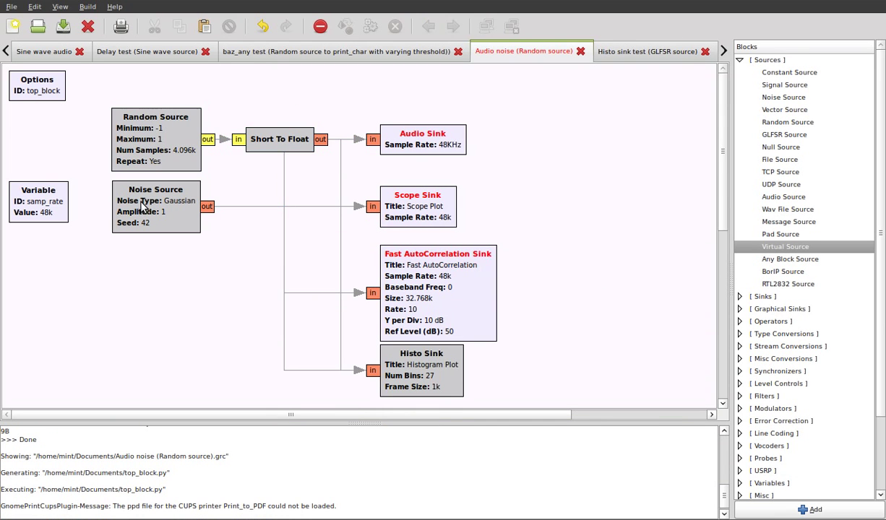
Step: Enable the Gaussian Noise Source and review its properties (amplitude 1, seed 42)
left_click(142, 205)
key("e")
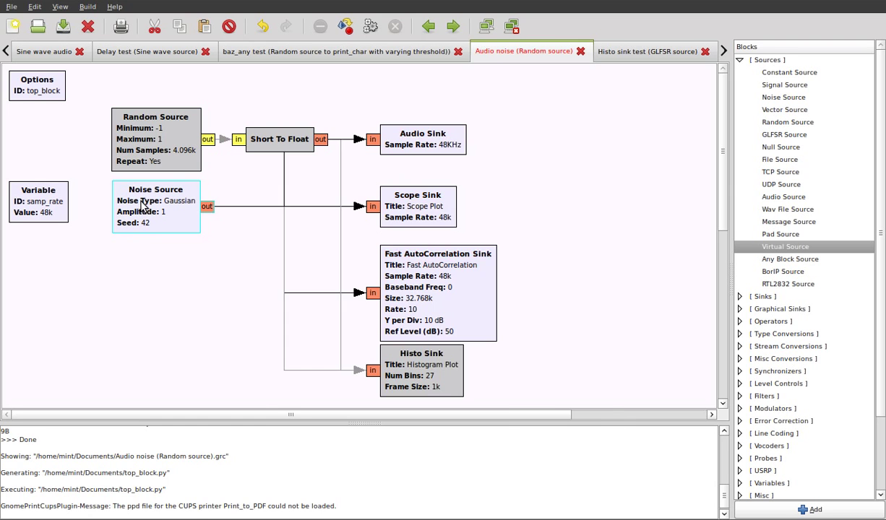
double_click(142, 205)
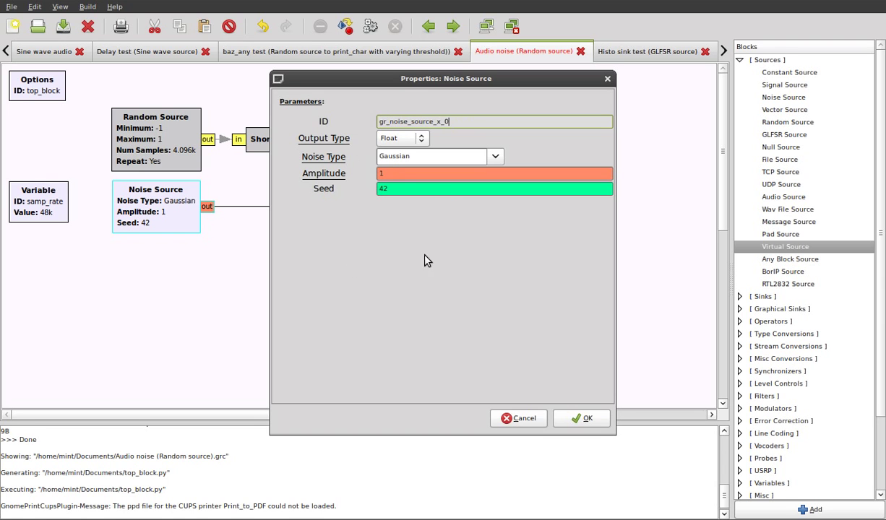
left_click(515, 418)
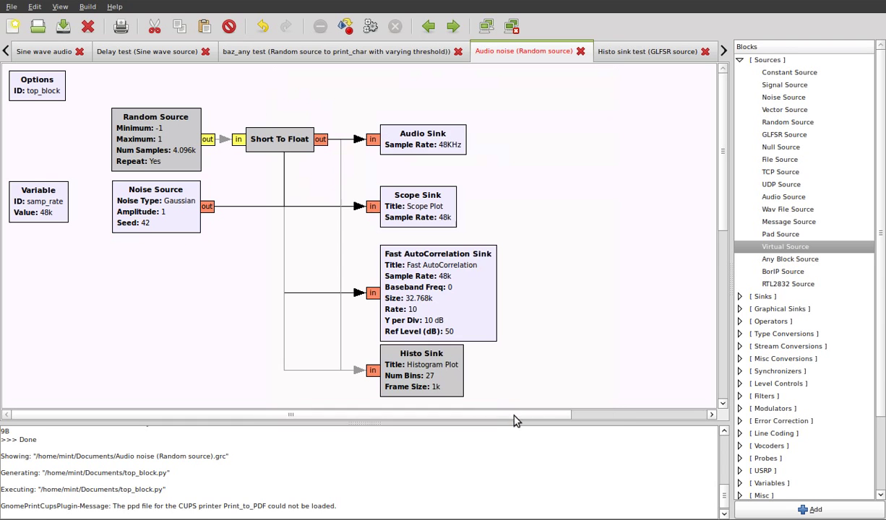
Step: Run the Gaussian noise flow graph, lower the playback volume, and move the plot window aside
left_click(371, 27)
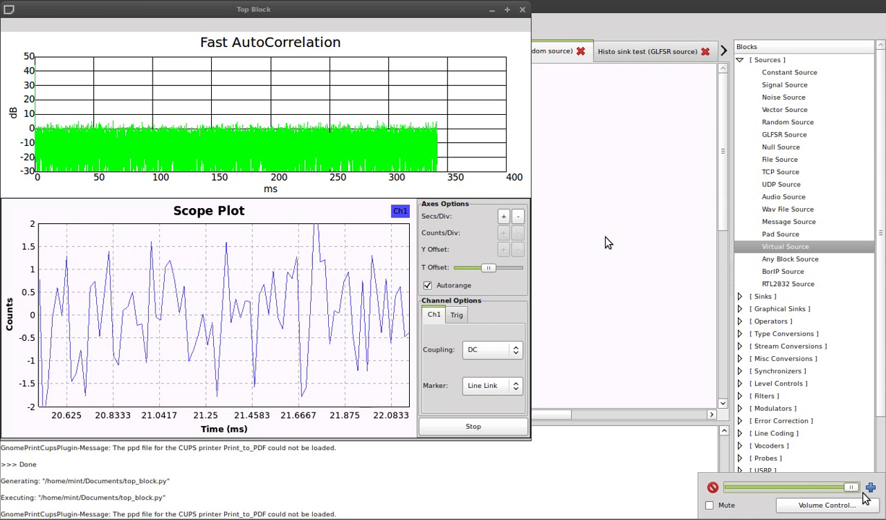
left_click_drag(851, 487, 801, 487)
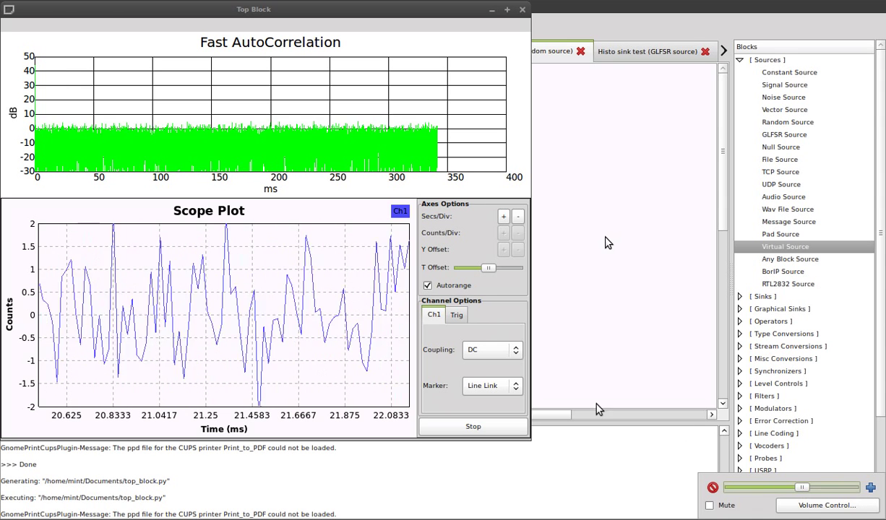
left_click_drag(411, 9, 637, 52)
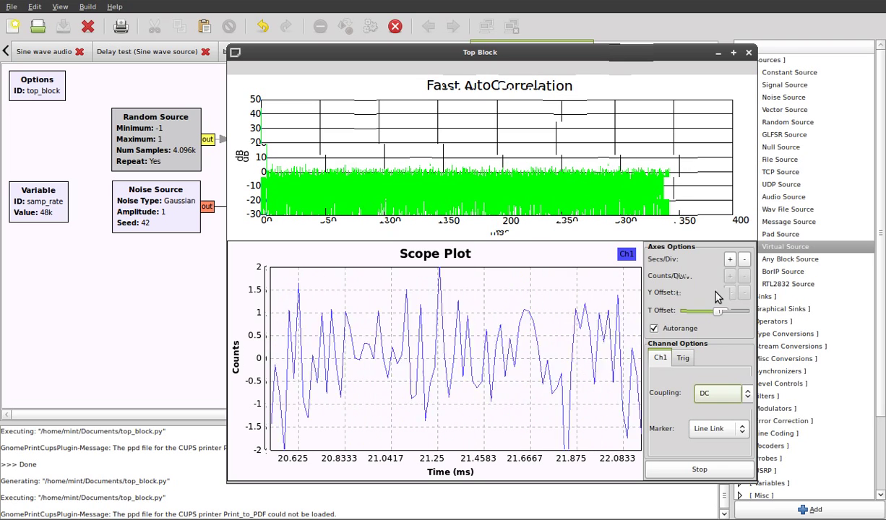
Step: Raise the scope's Secs/Div three times, then close the Top Block plot window
left_click(735, 260)
left_click(735, 260)
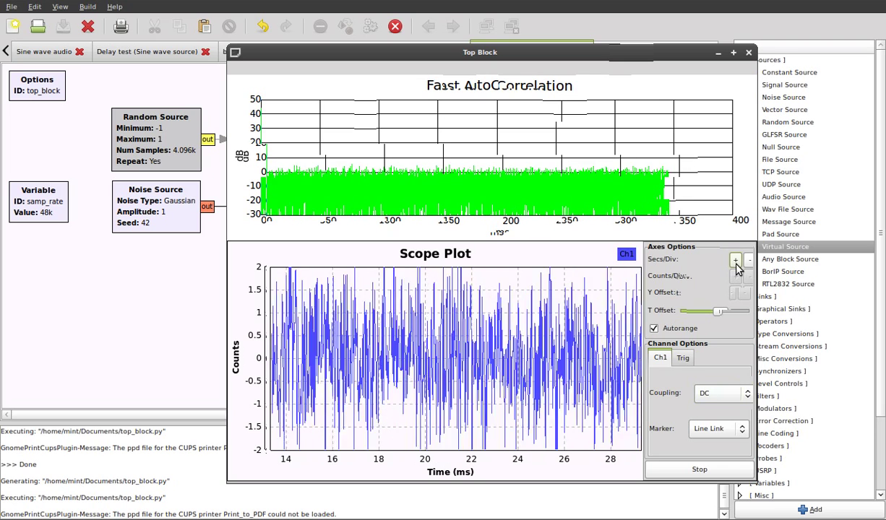
left_click(735, 260)
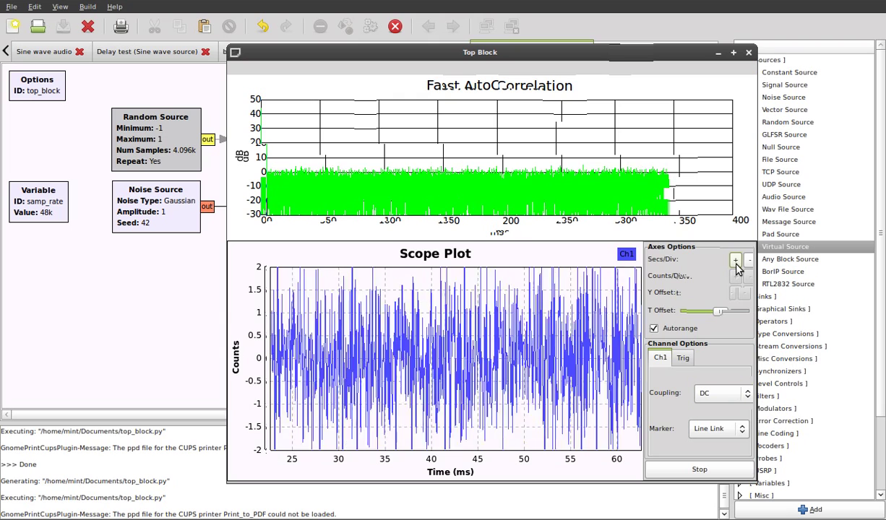
scroll(531, 326, "down", 15)
scroll(532, 327, "up", 15)
left_click(748, 53)
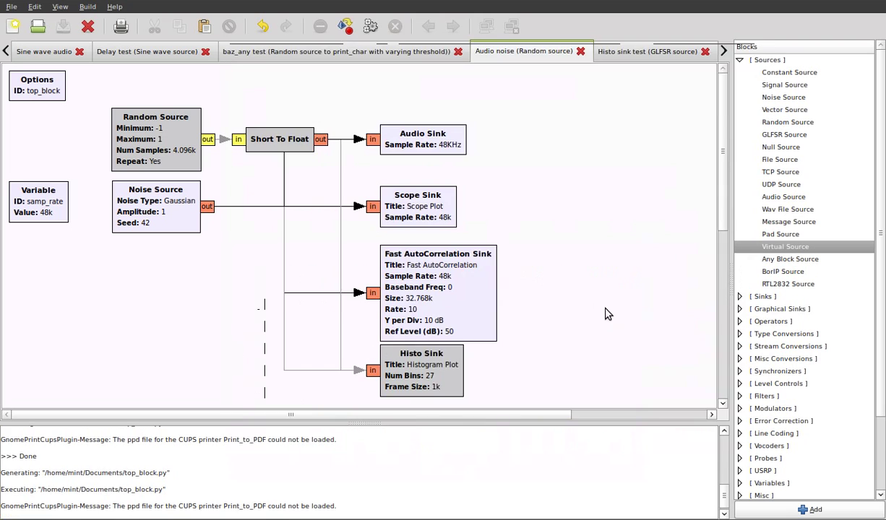
Step: Switch to the 'Histo sink test (GLFSR source)' graph and view the GLFSR Source properties without changes
left_click(688, 57)
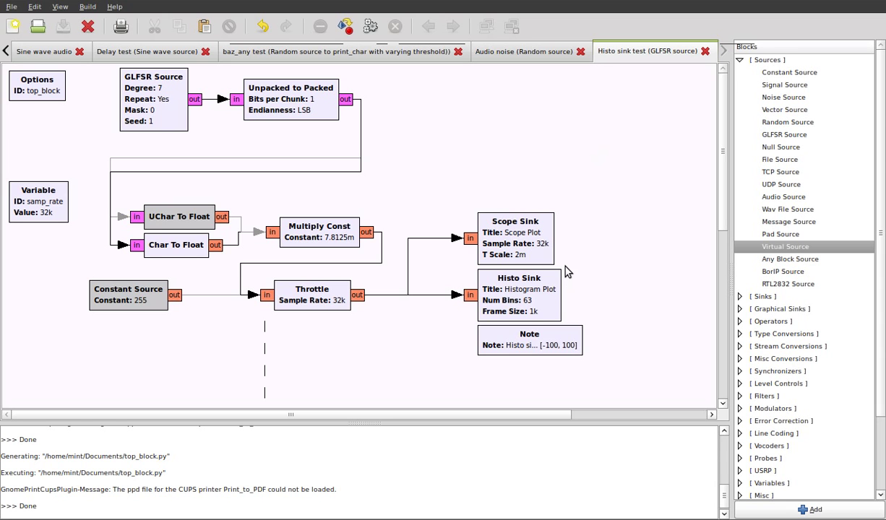
left_click(512, 274)
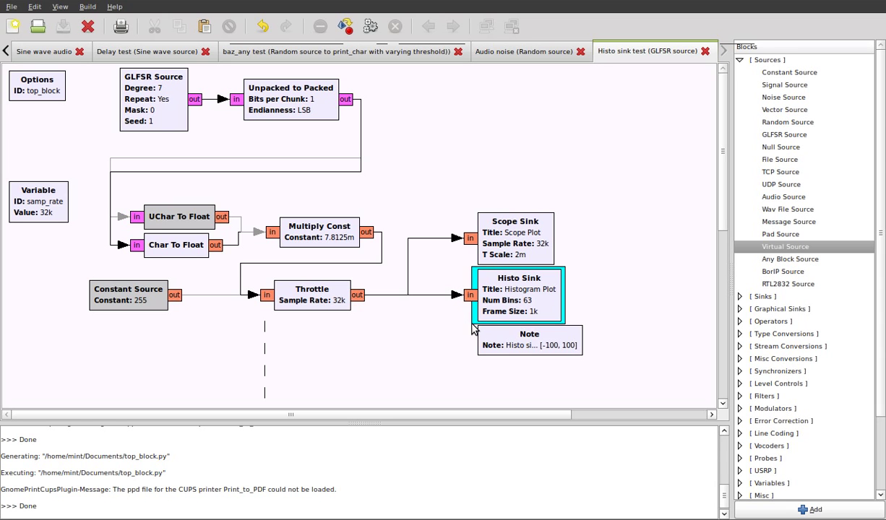
left_click_drag(473, 329, 417, 310)
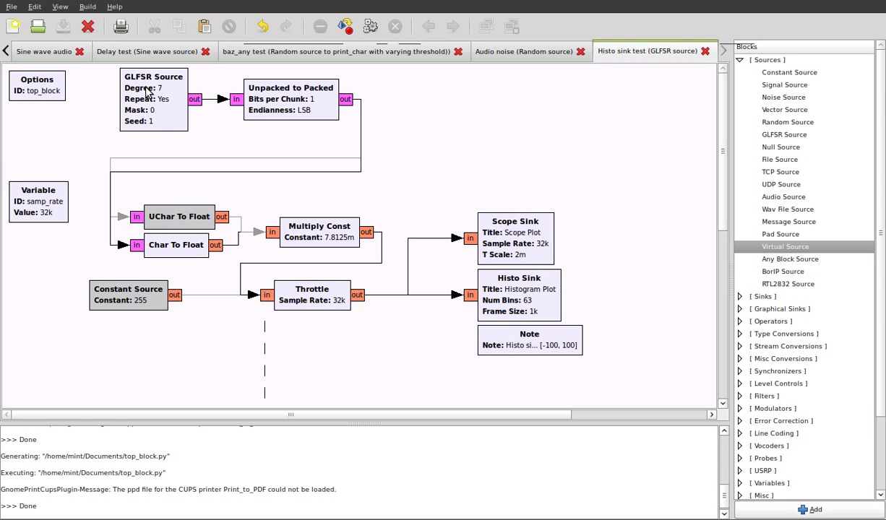
double_click(170, 92)
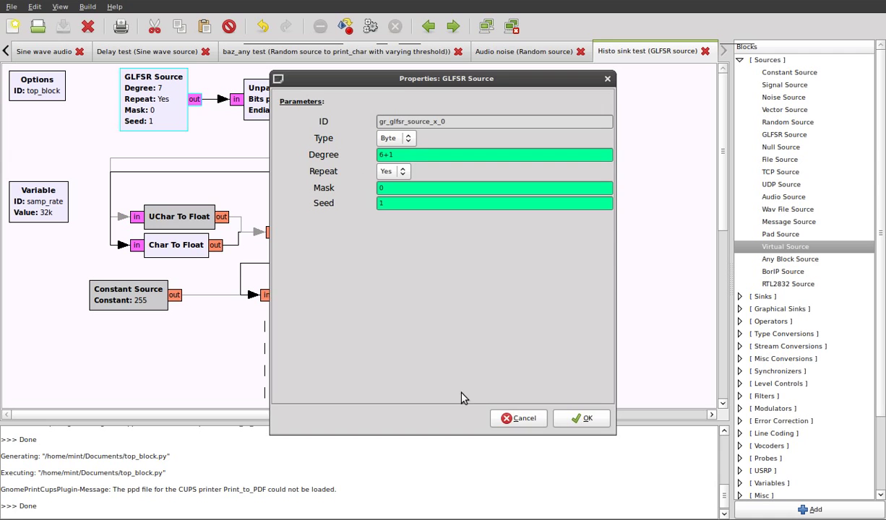
left_click(520, 417)
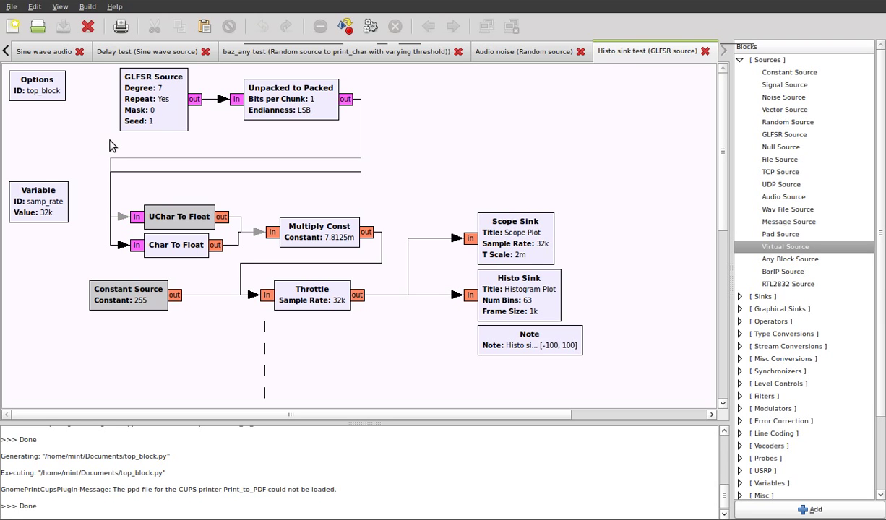
left_click_drag(110, 142, 169, 142)
left_click(144, 103)
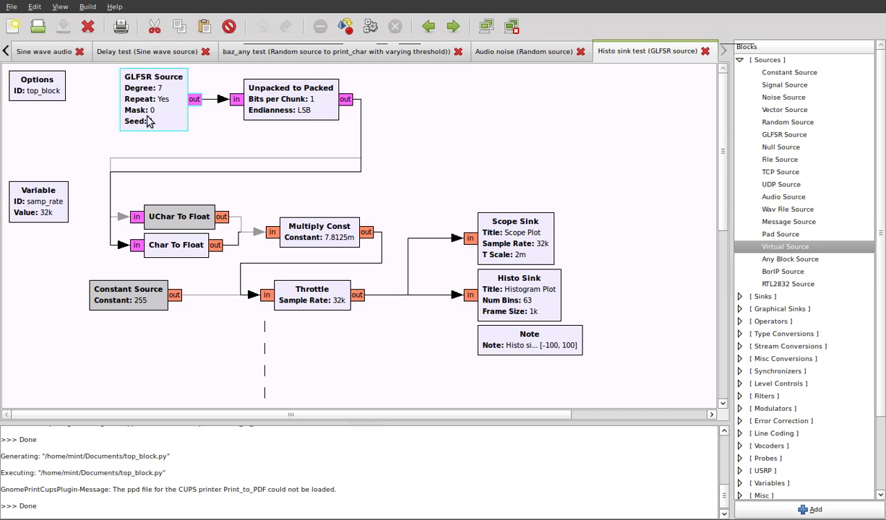
left_click(309, 126)
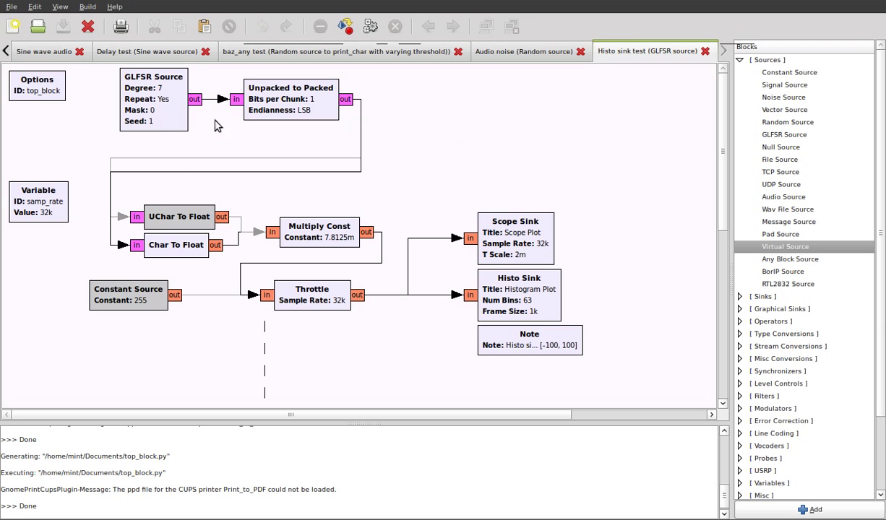
left_click(273, 109)
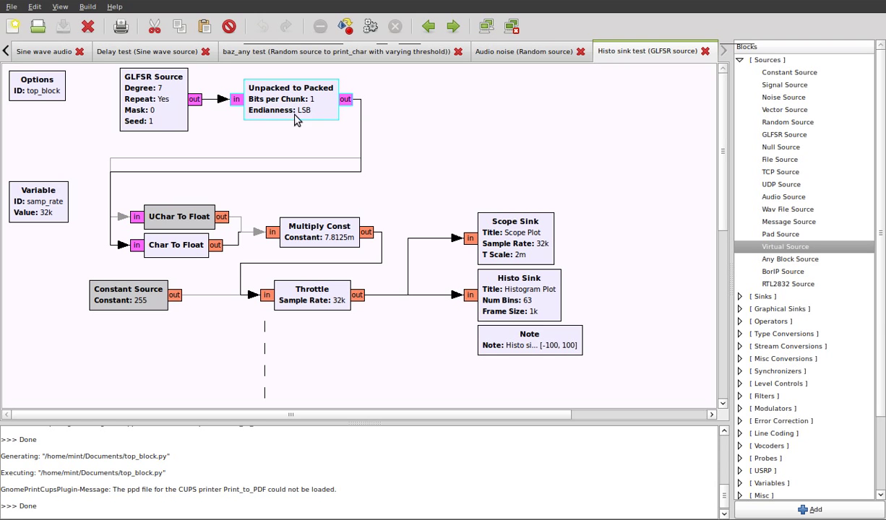
left_click(395, 124)
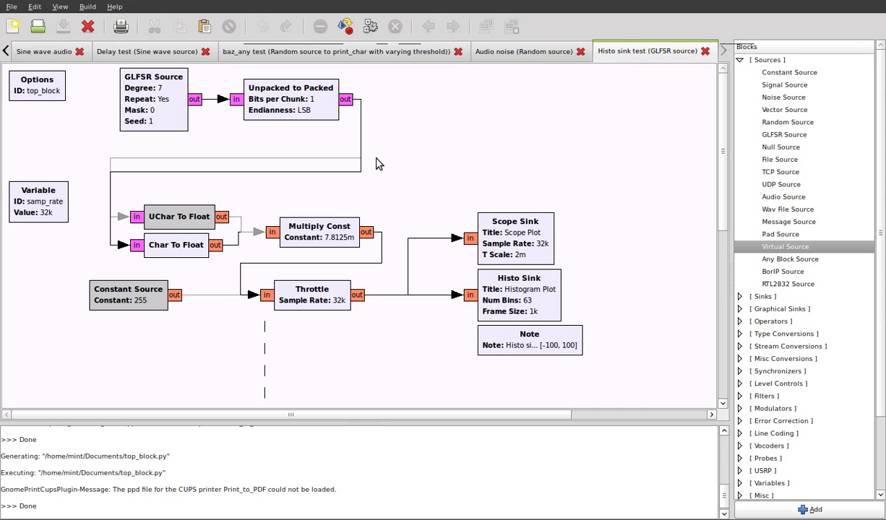
left_click(157, 258)
left_click(379, 255)
left_click(185, 253)
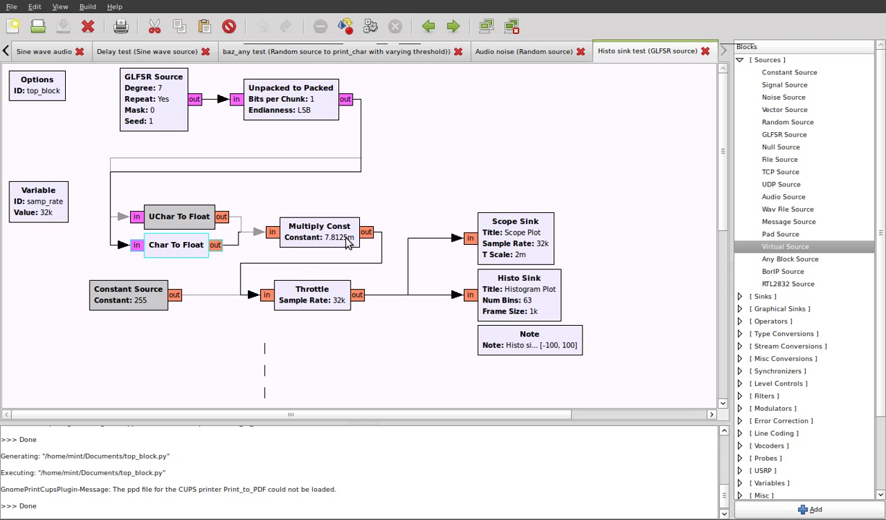
Step: Check the Multiply Const value without changing it, deselect, and execute the Histo sink test
double_click(323, 241)
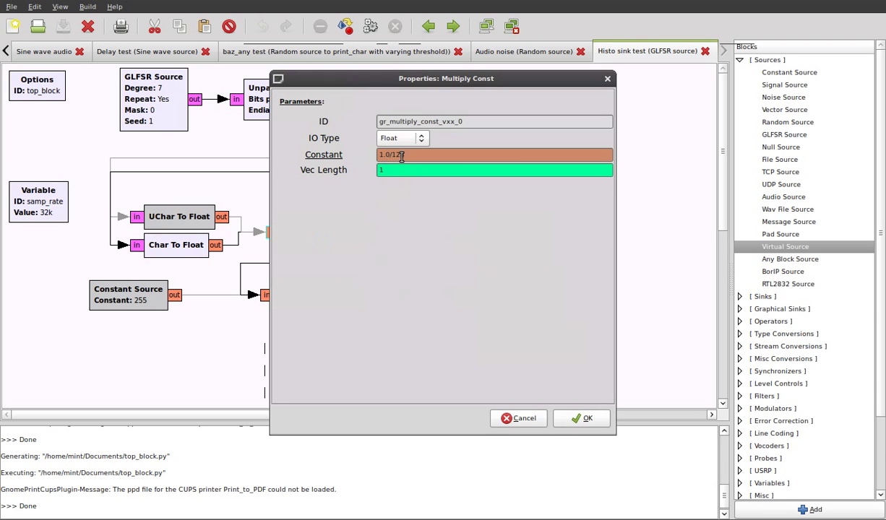
left_click(508, 422)
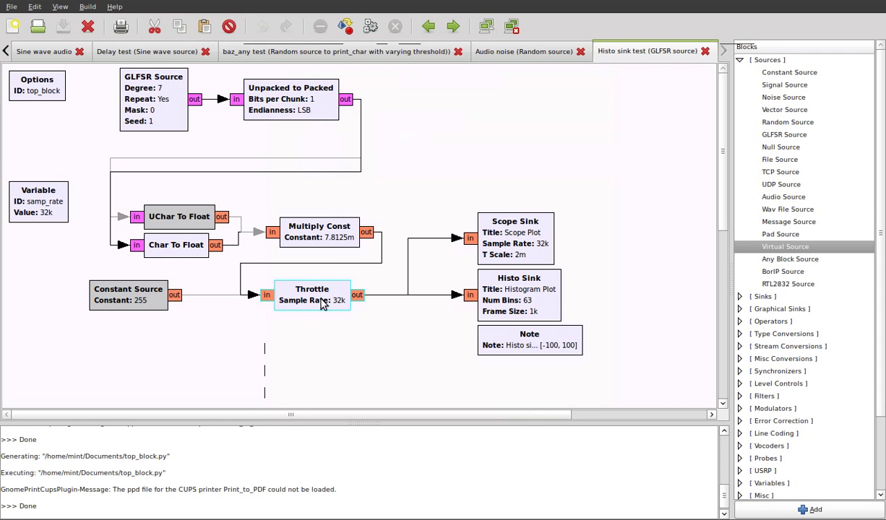
left_click(301, 327)
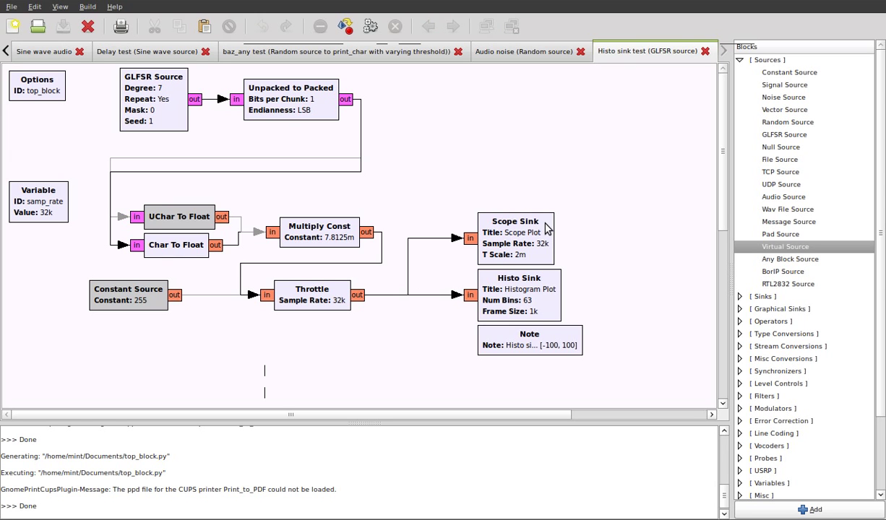
left_click(370, 29)
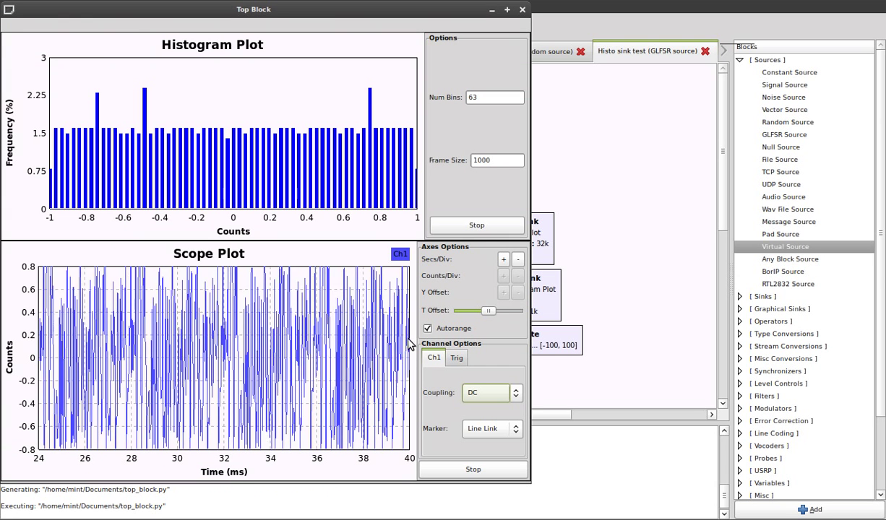
Step: Zoom the scope's time axis, turn off Autorange, and widen the vertical range to ±2
scroll(218, 358, "down", 15)
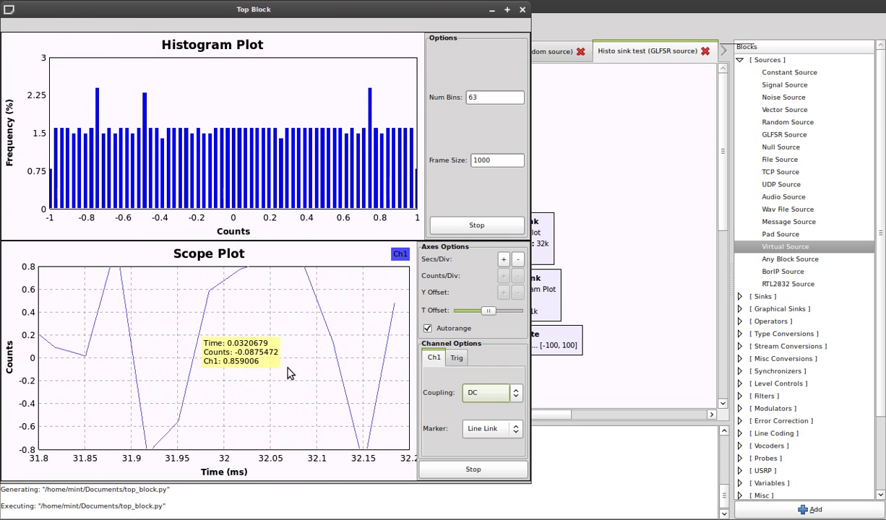
scroll(289, 372, "up", 5)
scroll(288, 372, "up", 6)
scroll(287, 372, "down", 4)
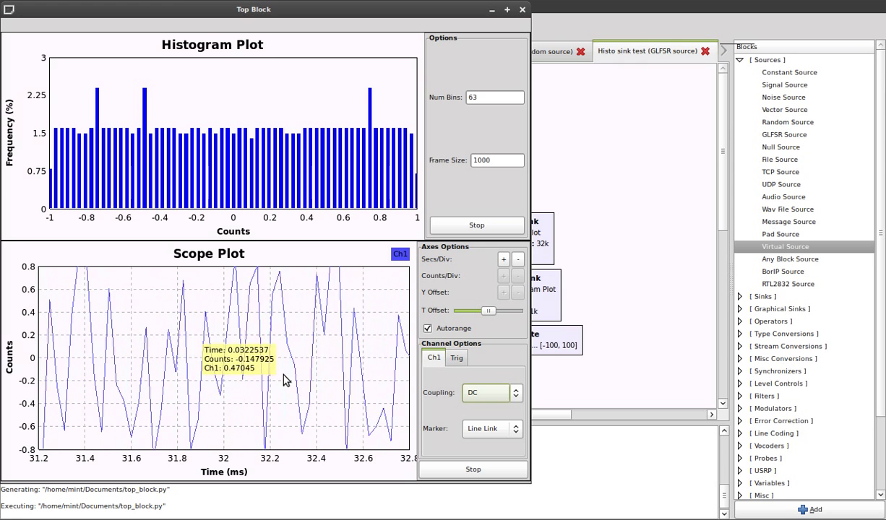
scroll(284, 377, "up", 14)
scroll(285, 377, "up", 3)
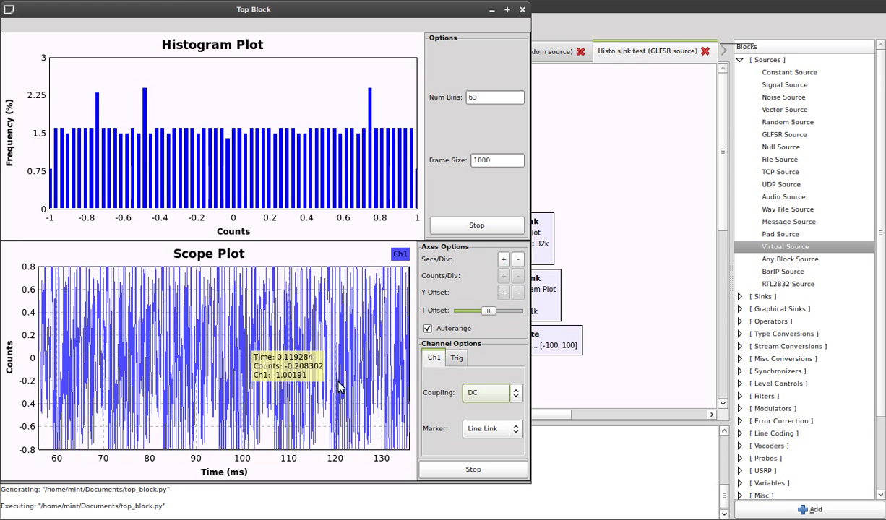
left_click(427, 328)
left_click(503, 275)
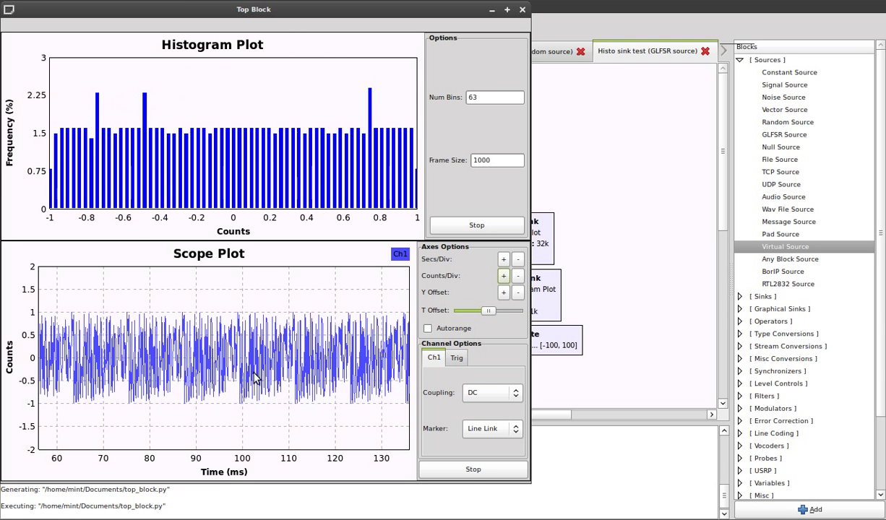
Step: Shift the Top Block window right, inspect the histogram and scope, then close the window
left_click_drag(211, 10, 249, 11)
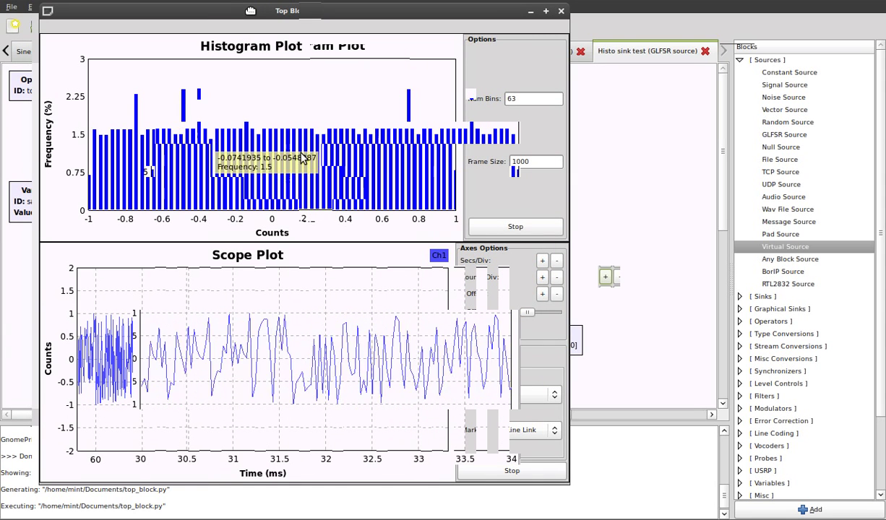
mouse_move(511, 140)
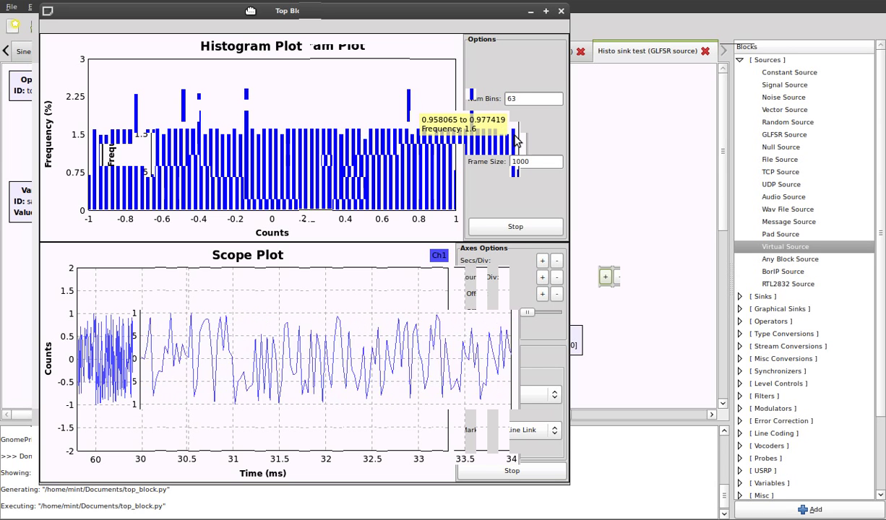
left_click_drag(310, 11, 495, 30)
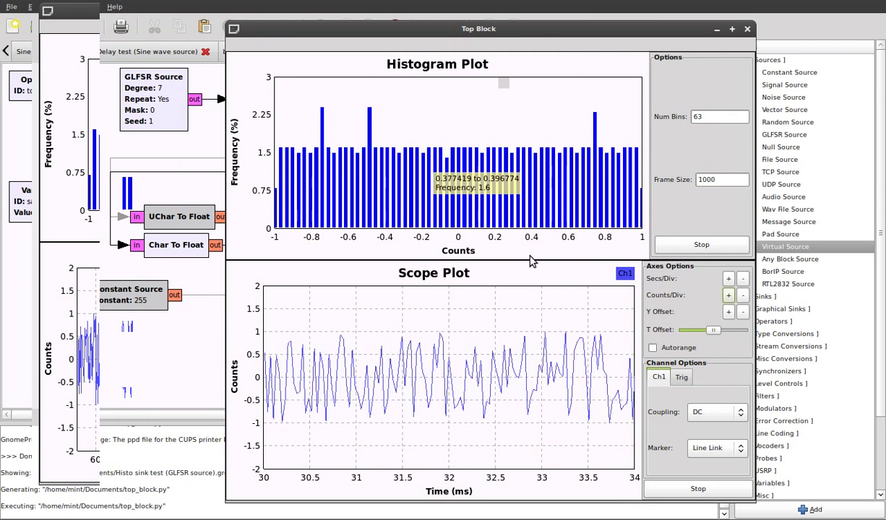
scroll(538, 415, "down", 4)
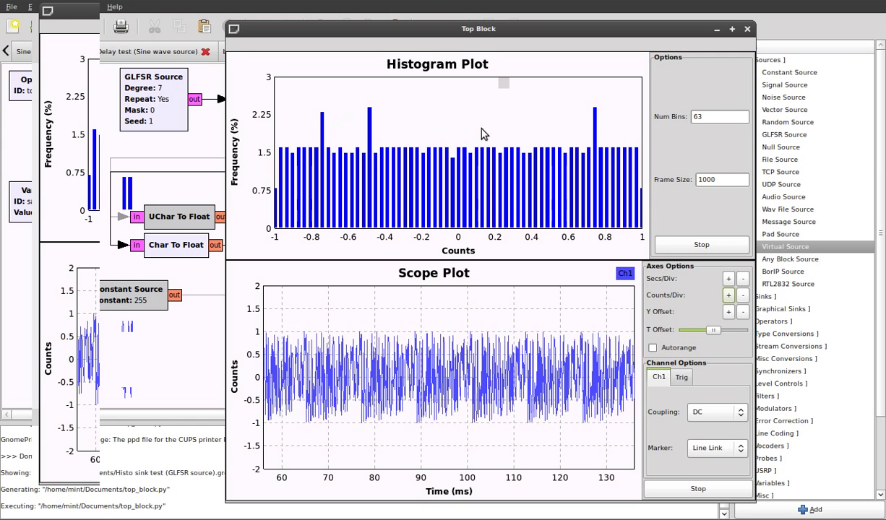
left_click(747, 29)
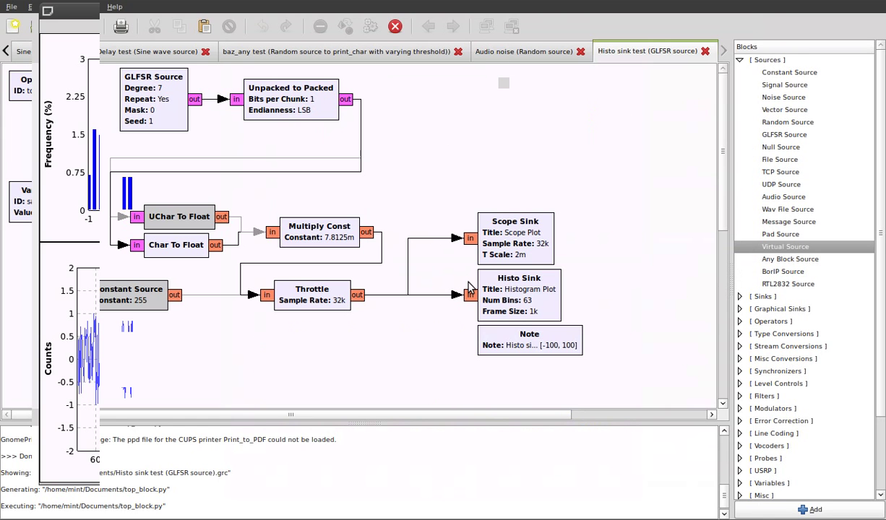